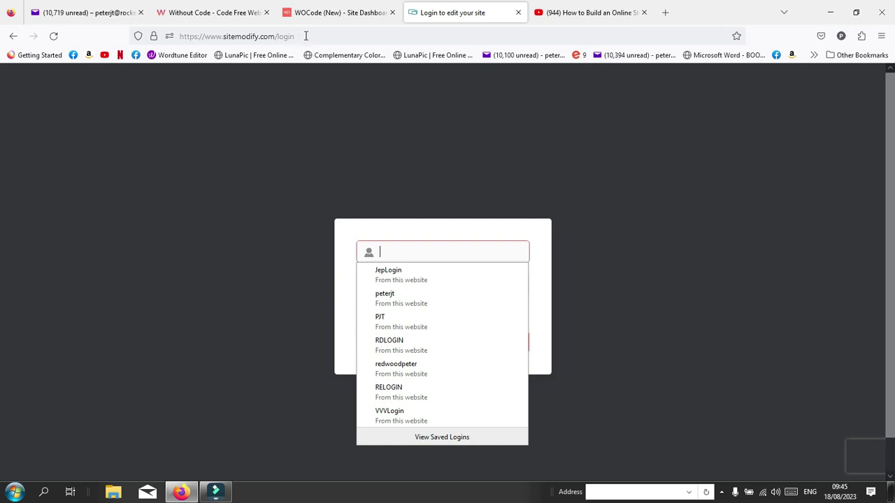
Log in to Sitemodify with the saved autofill credentials to reach the Site Overview dashboard
click(356, 114)
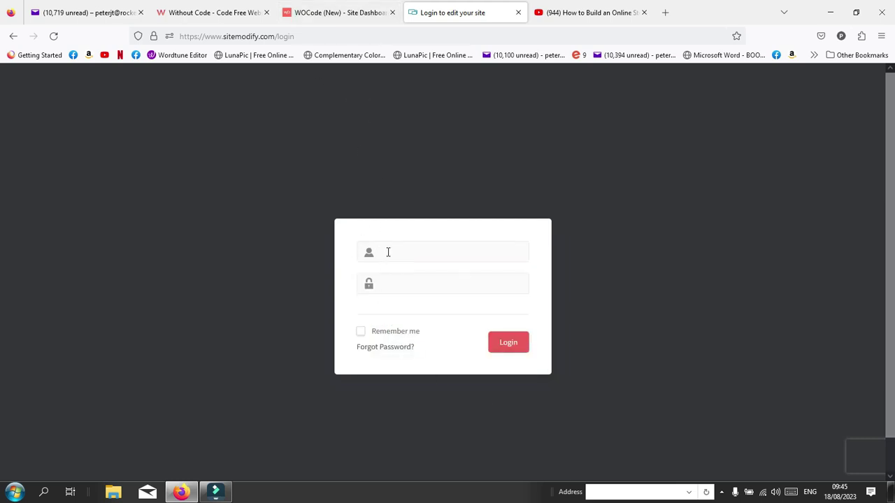
click(383, 283)
click(402, 255)
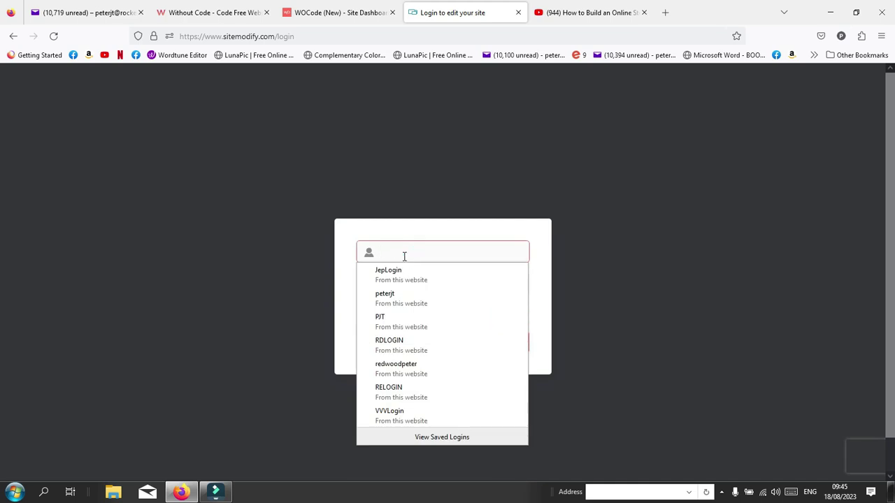
text(VVV)
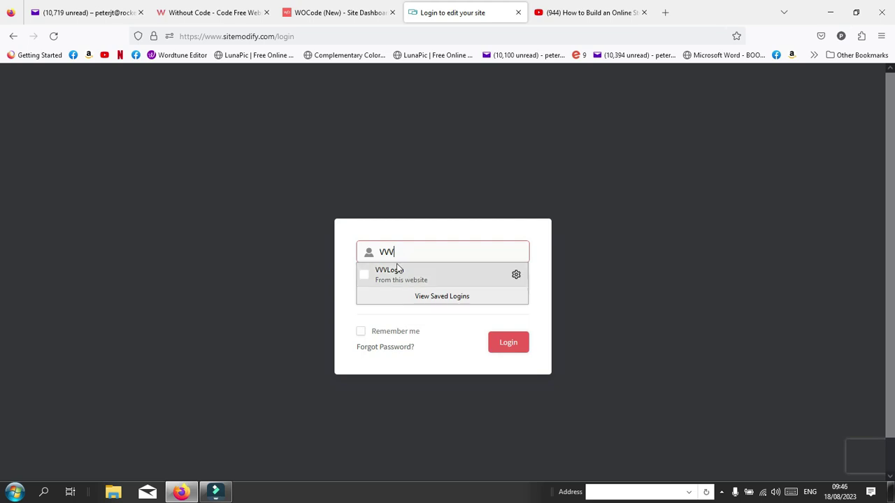
click(395, 271)
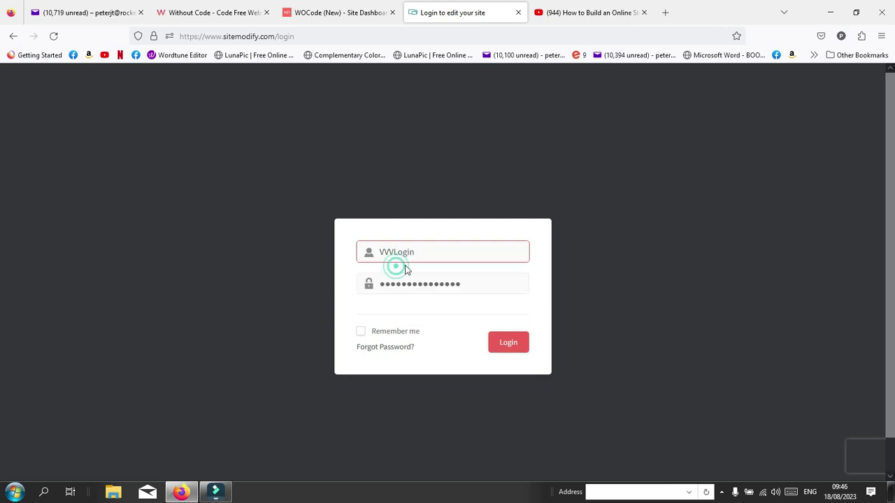
click(465, 289)
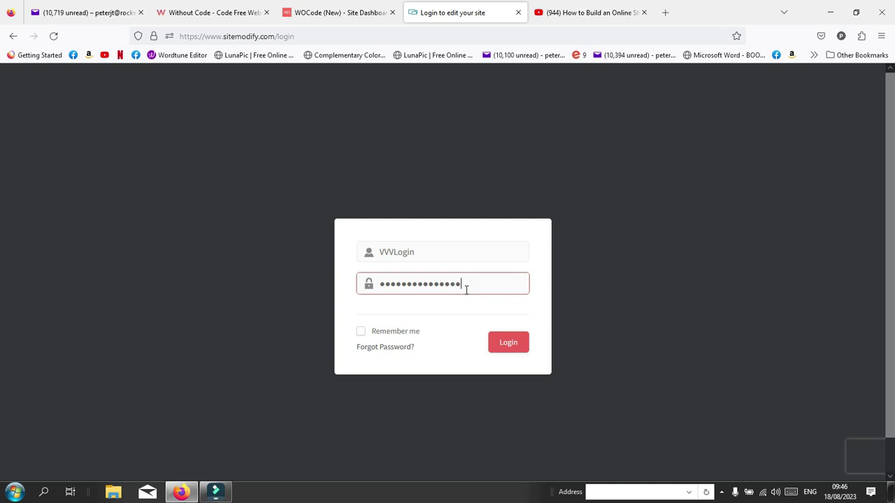
click(505, 343)
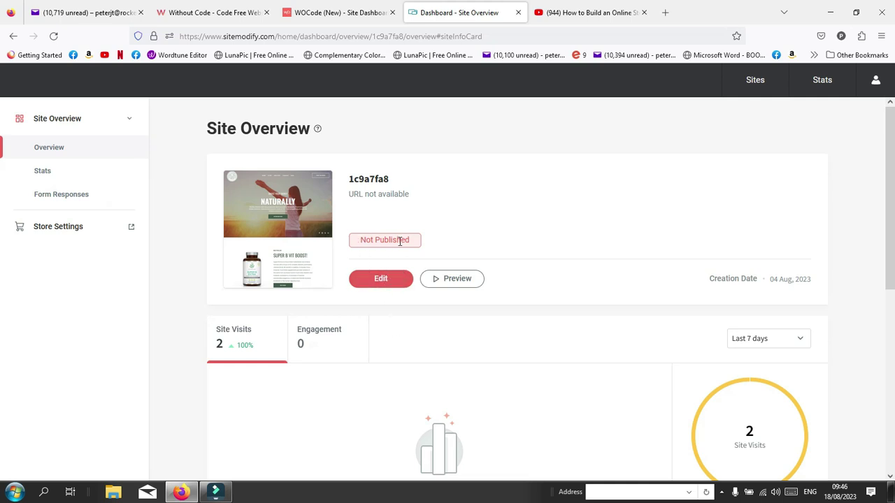
Open site 1c9a7fa8 in the Site Editor from the Site Overview
click(382, 280)
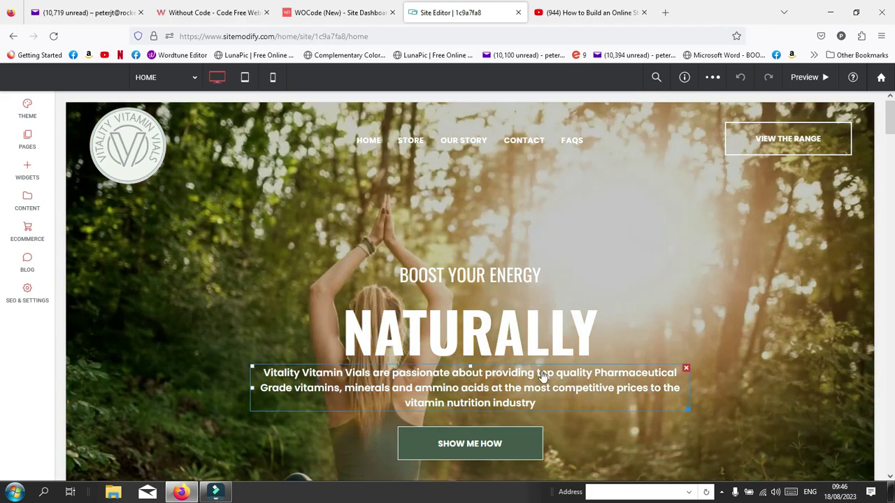
Open the Third Party Ecommerce panel from the editor's left sidebar
scroll(542, 375, down, 6)
scroll(358, 309, up, 6)
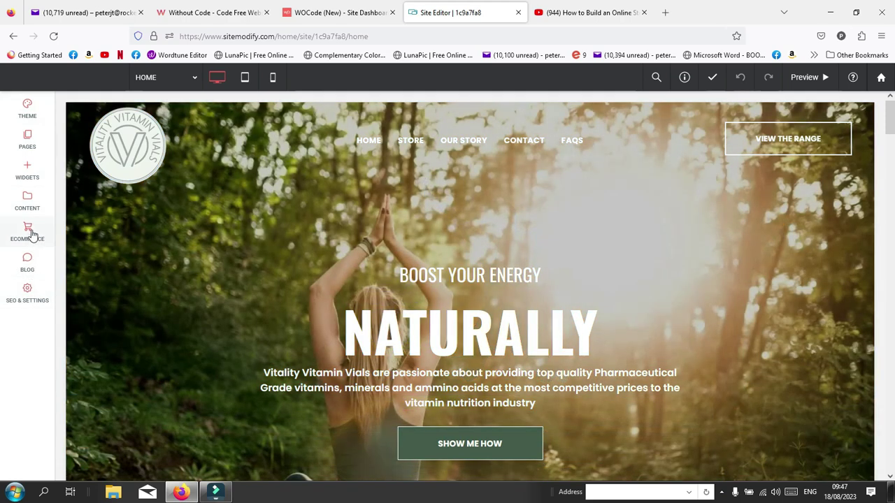
click(39, 236)
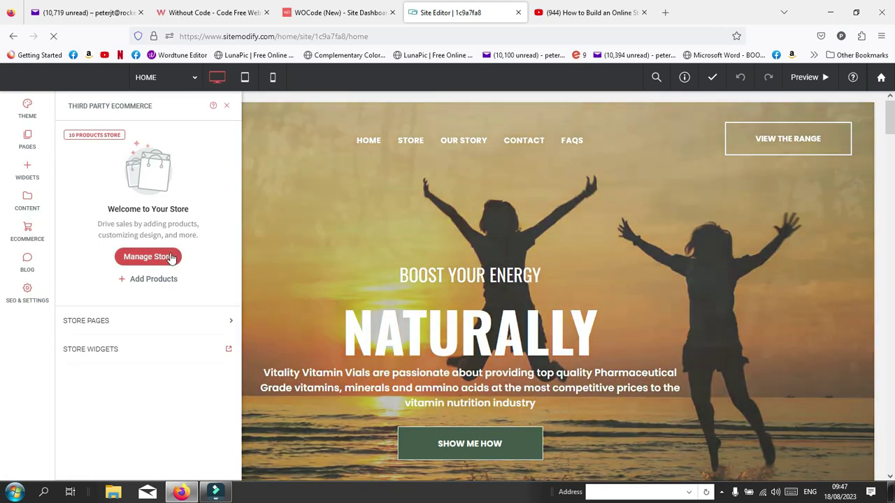
Open the full store management dashboard and bring up its Catalog menu
click(171, 258)
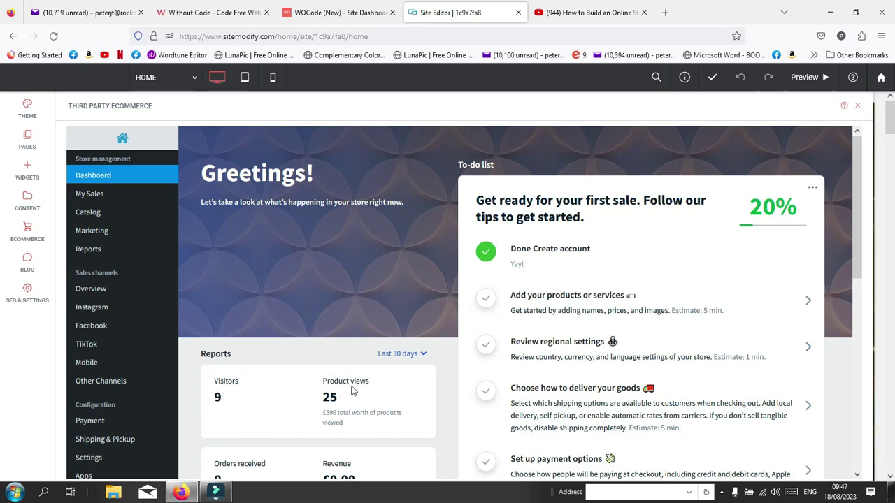
scroll(353, 383, down, 2)
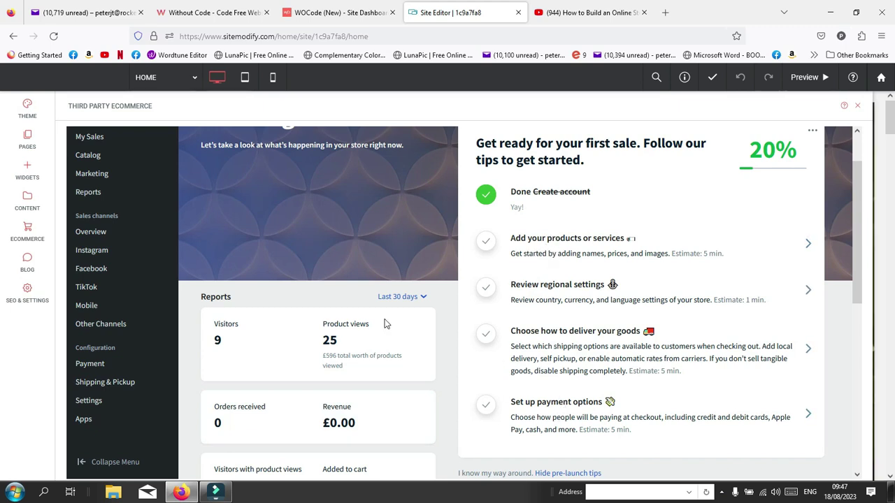
scroll(370, 319, up, 2)
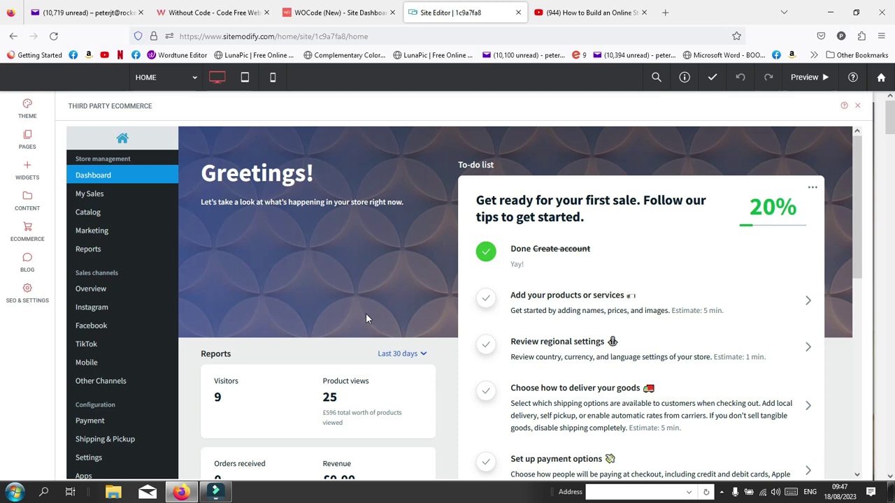
mouse_move(95, 214)
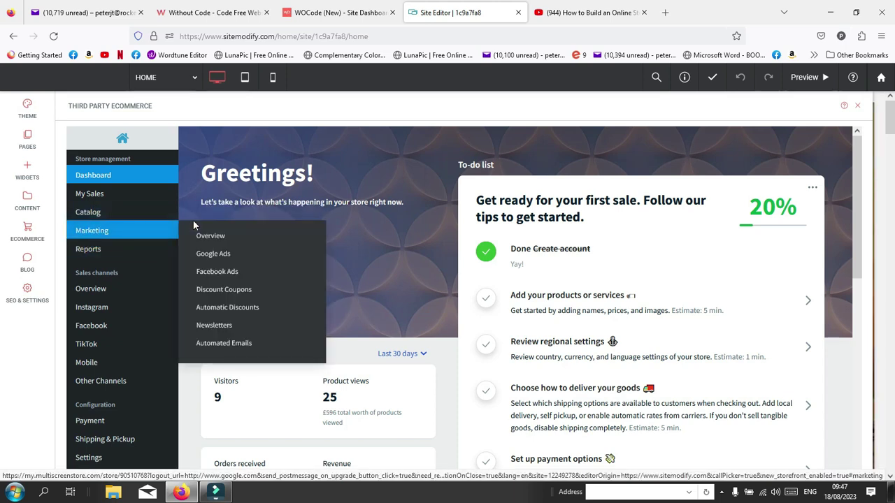
Go to Catalog > Products and review the 8 listed products, briefly trying the bulk selection options
mouse_move(160, 217)
click(205, 221)
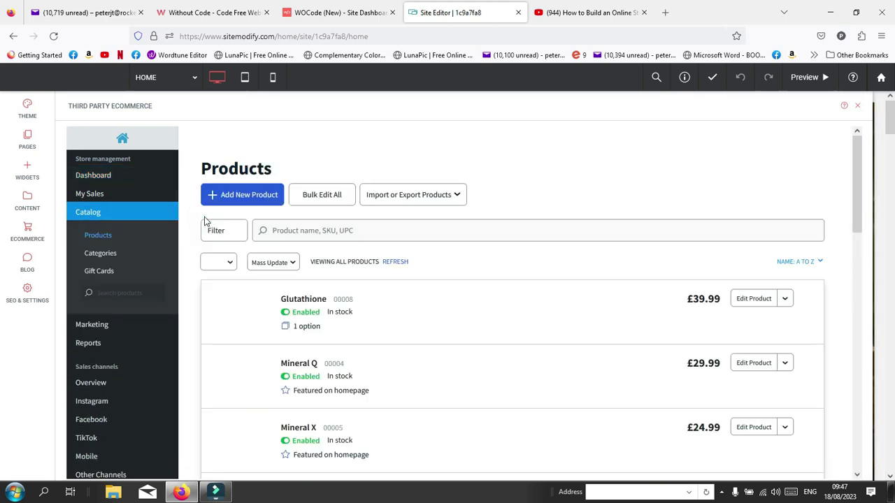
scroll(316, 310, down, 5)
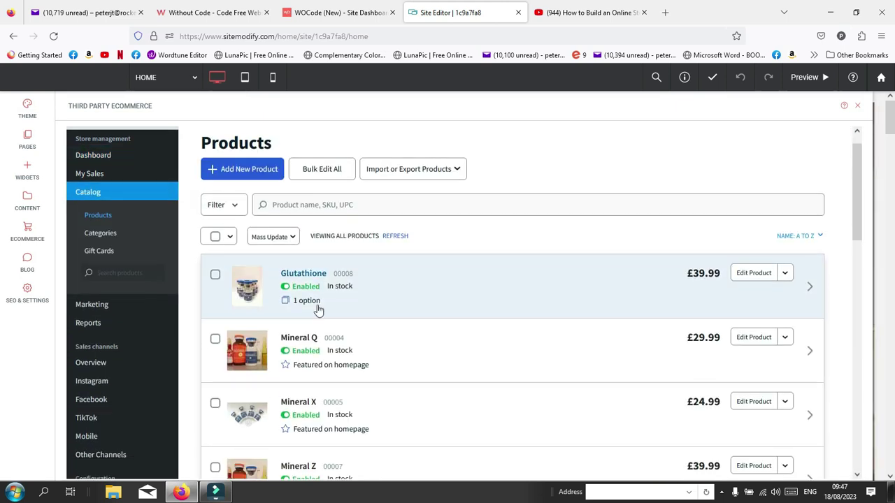
scroll(321, 309, down, 3)
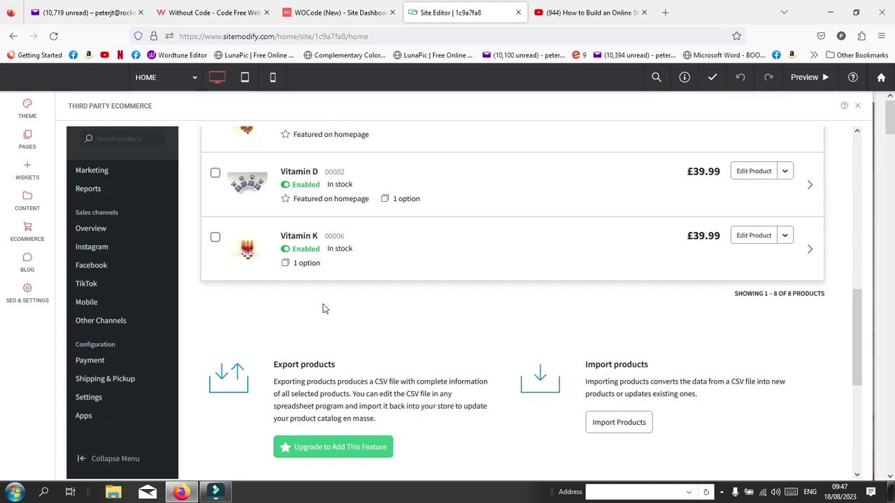
scroll(325, 305, up, 5)
scroll(326, 305, up, 3)
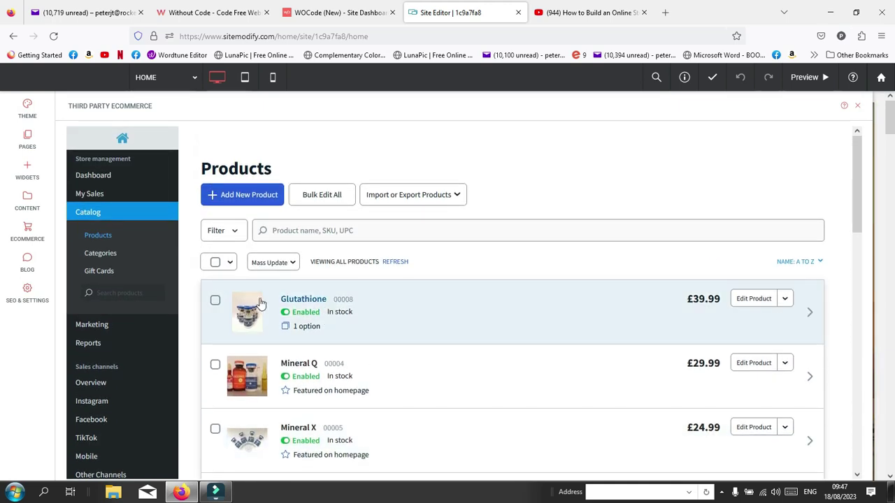
click(229, 263)
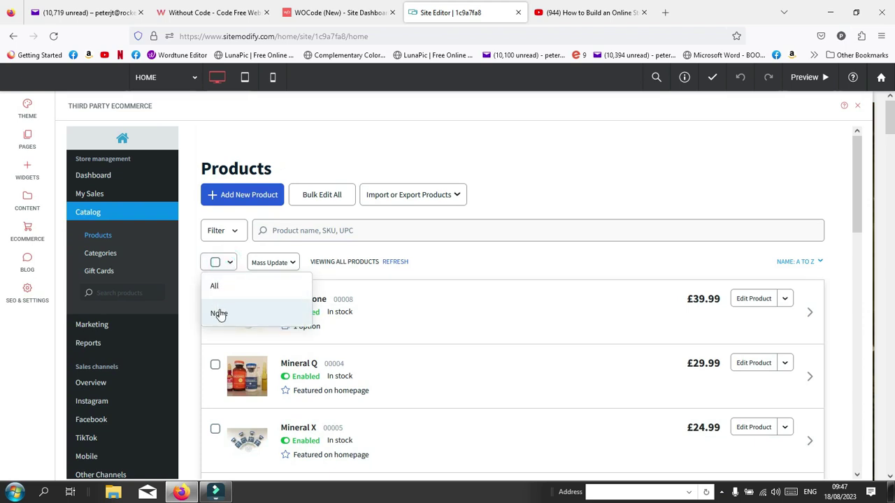
click(530, 264)
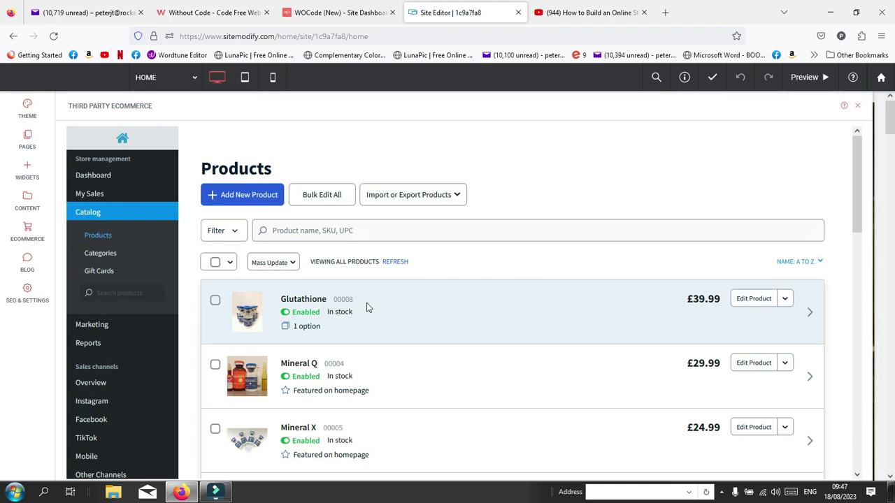
Edit the Glutathione product, select its name, and launch the Upload Images picker
click(745, 304)
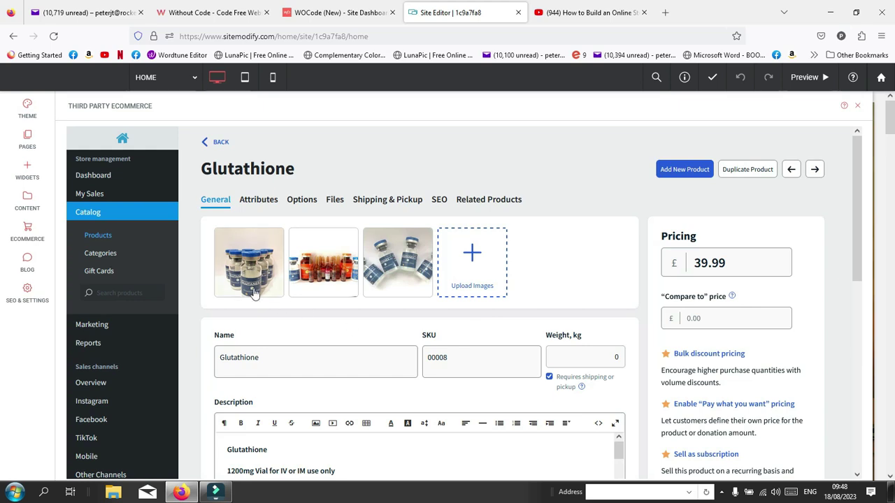
mouse_move(356, 286)
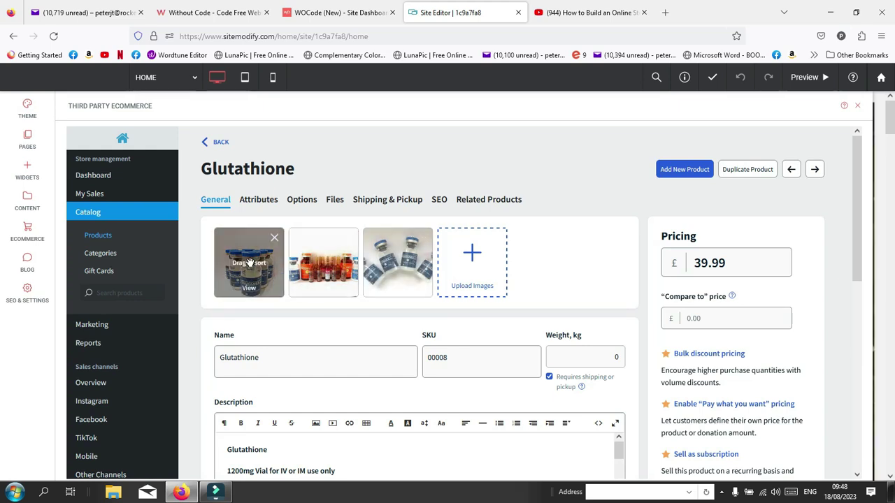
mouse_move(381, 271)
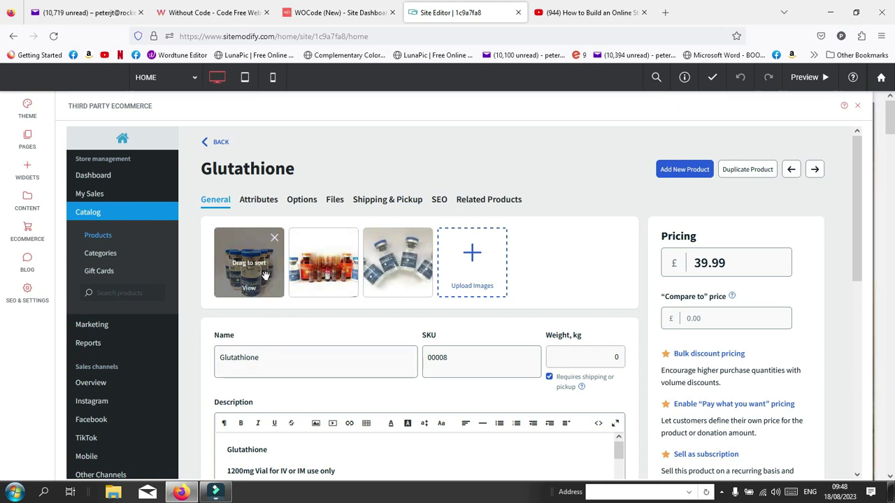
double_click(264, 358)
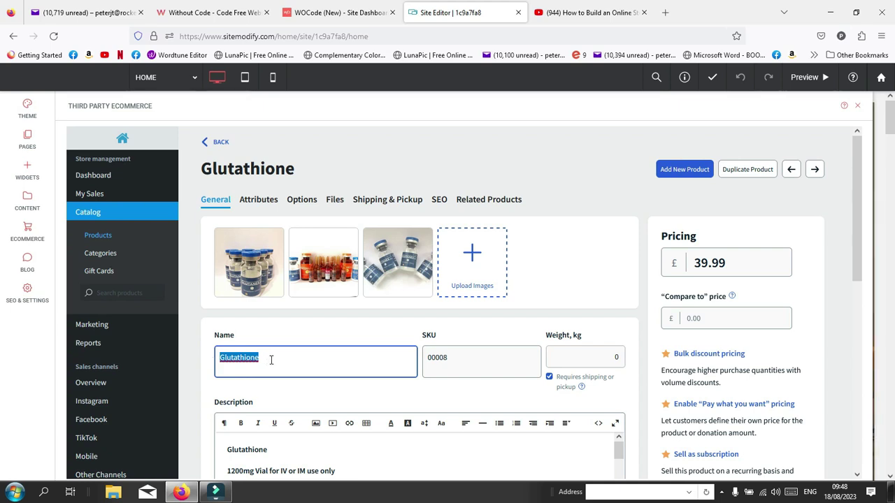
click(473, 258)
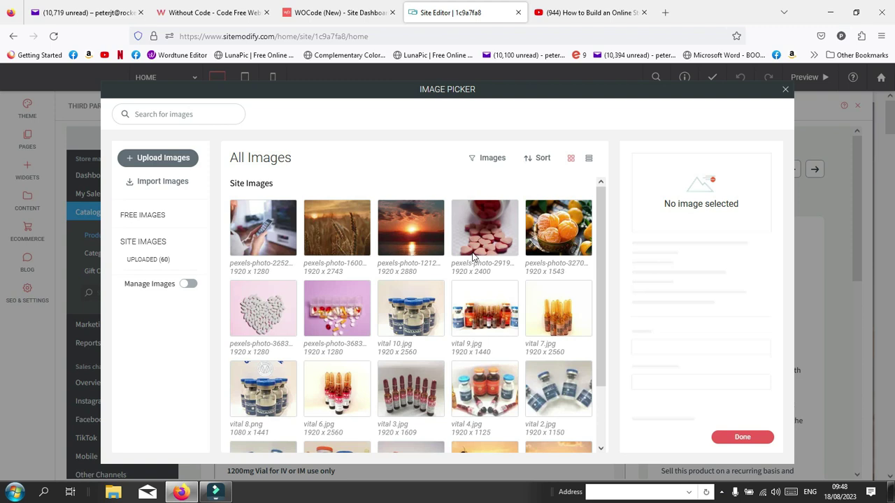
Browse the Desktop's jep folder for an upload image, then cancel back to the library
scroll(498, 304, down, 1)
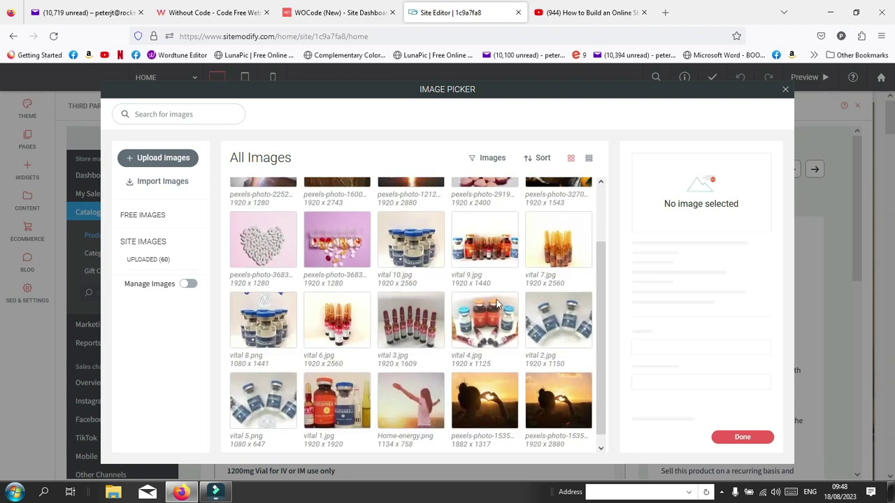
scroll(311, 291, up, 1)
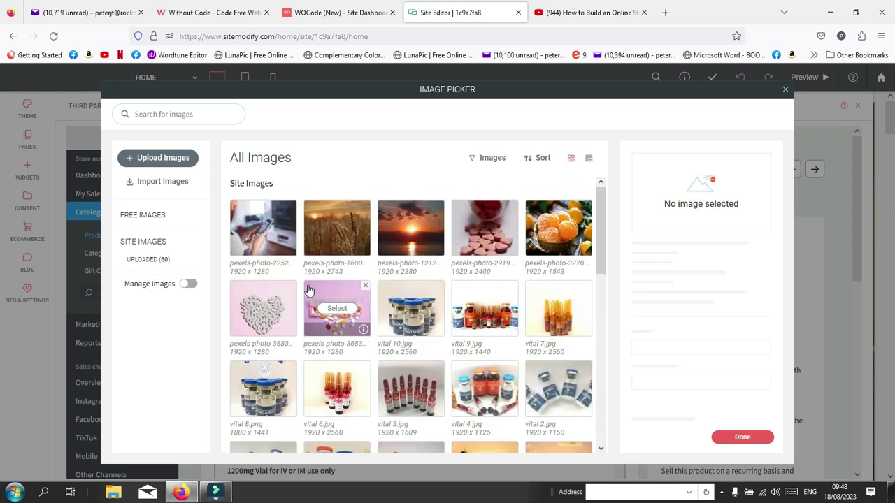
click(177, 159)
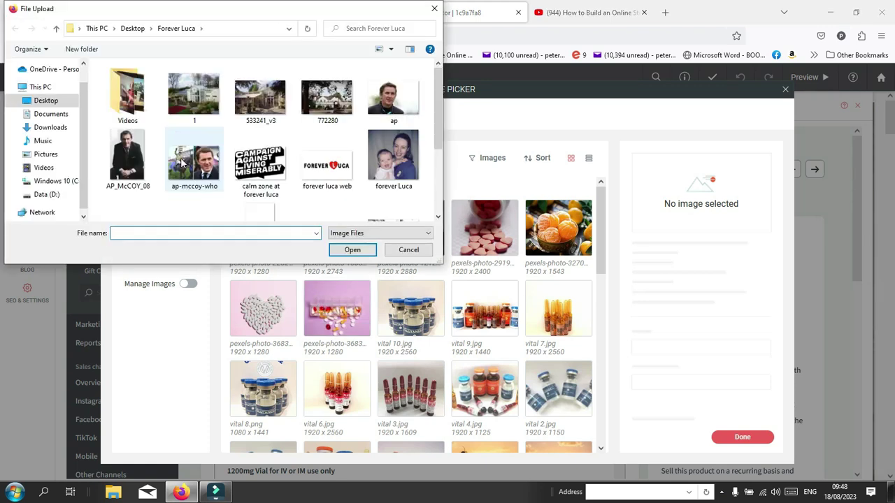
click(132, 29)
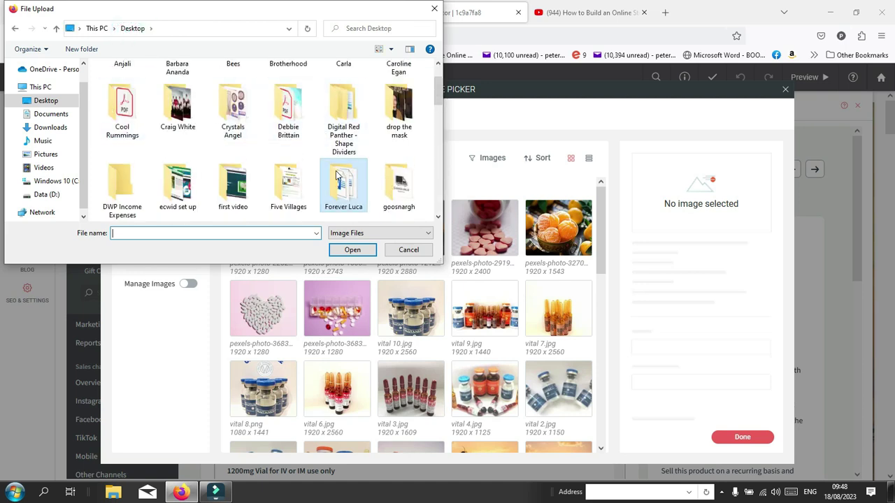
scroll(178, 181, down, 2)
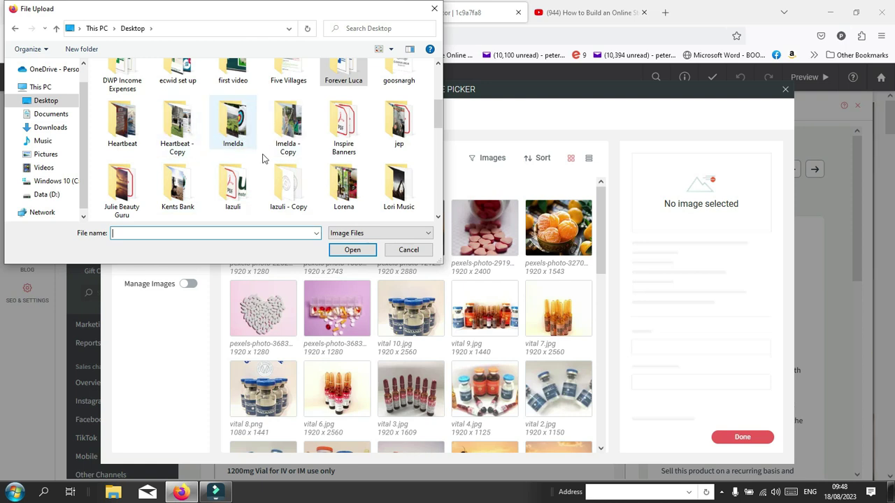
double_click(389, 130)
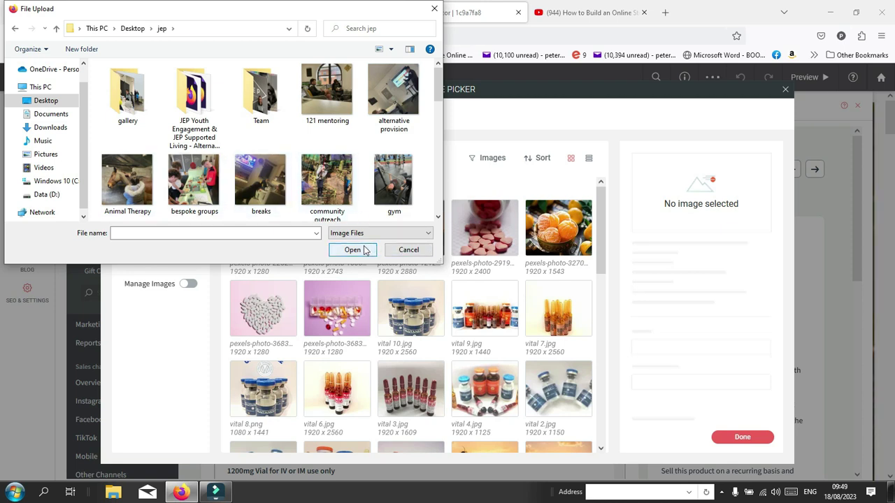
click(409, 249)
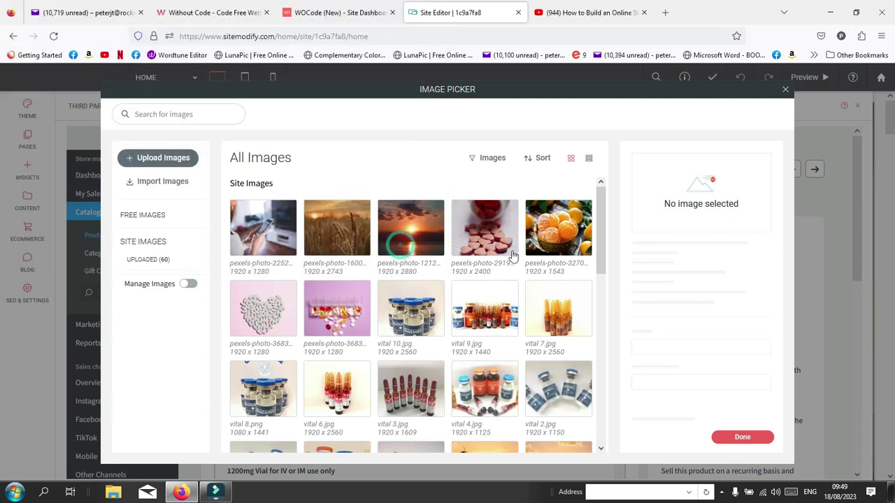
Move the first Glutathione photo to the second slot, removing and restoring that image
click(786, 92)
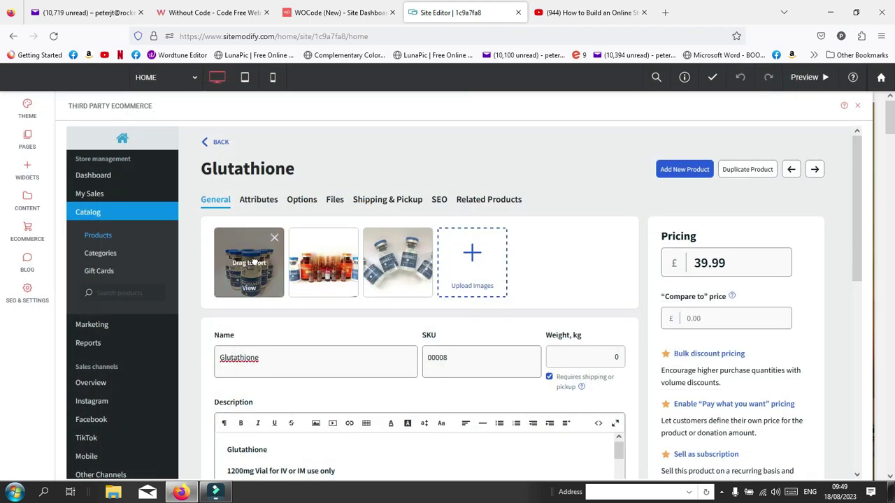
drag(255, 262, 314, 271)
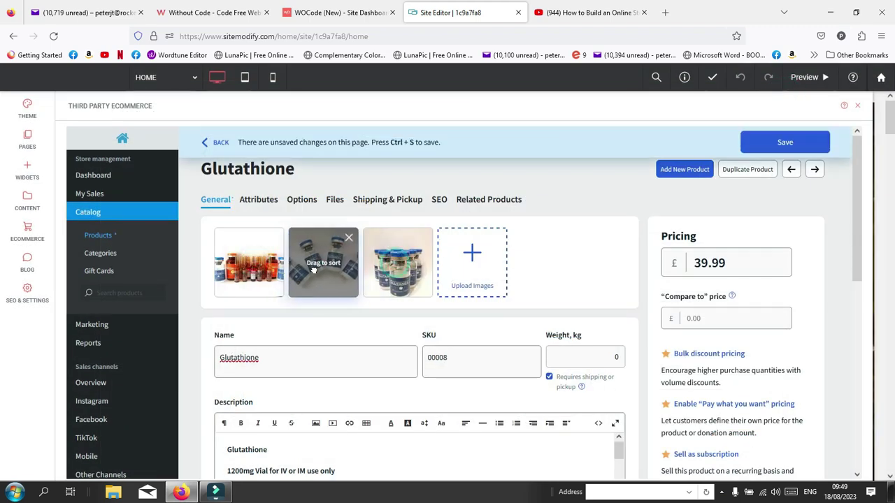
click(349, 239)
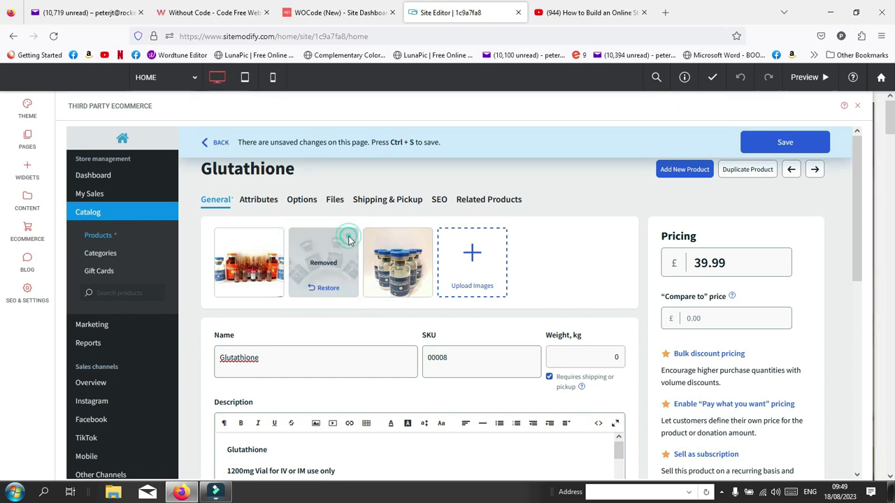
click(328, 288)
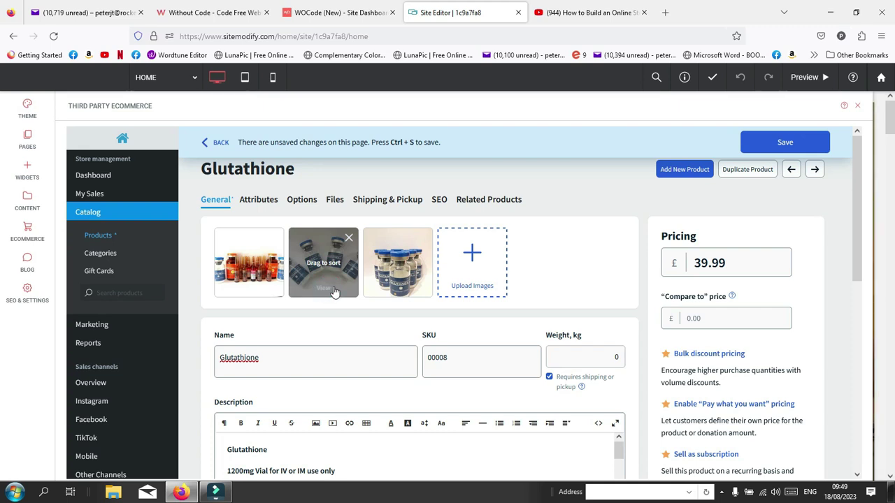
scroll(332, 289, down, 1)
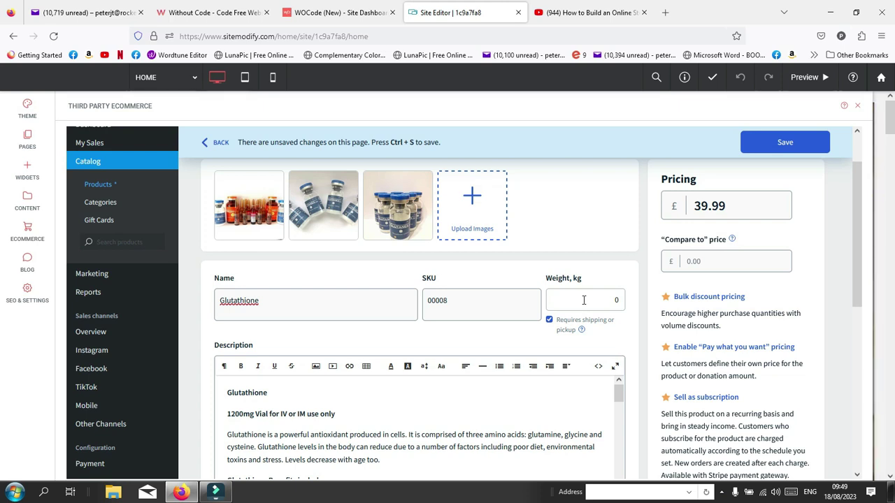
scroll(549, 309, down, 1)
scroll(419, 347, down, 5)
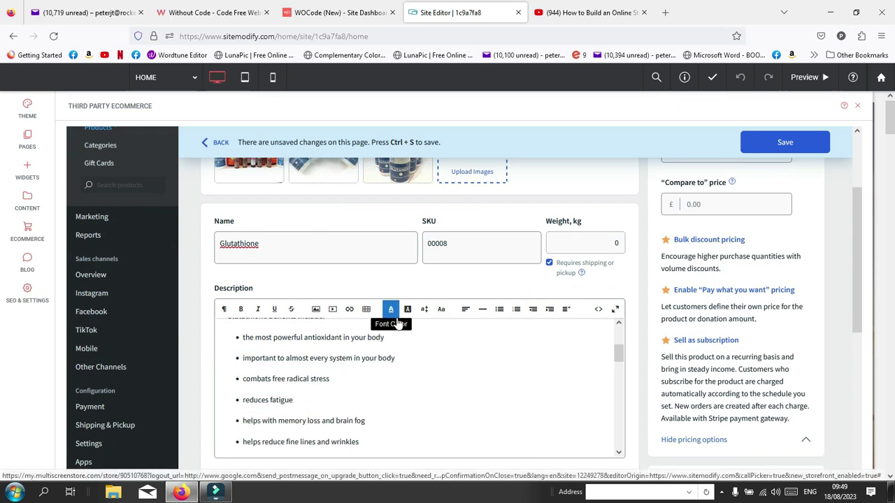
scroll(378, 386, down, 10)
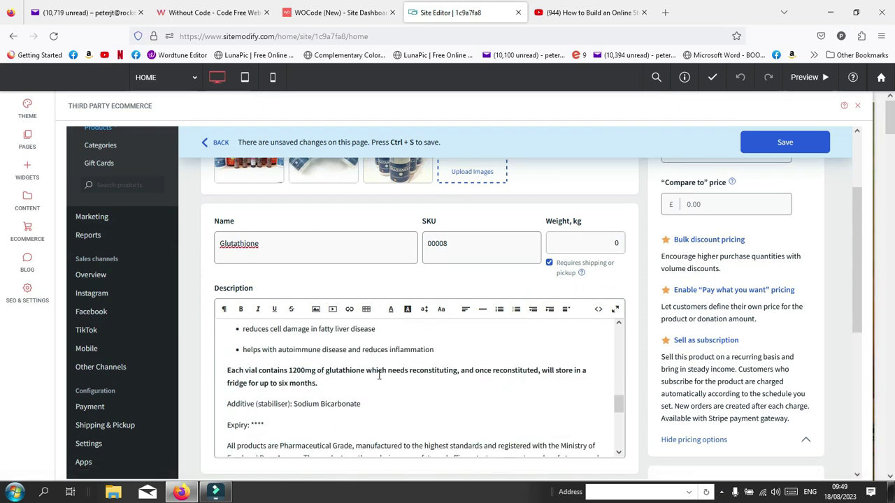
scroll(378, 376, down, 3)
scroll(377, 364, up, 8)
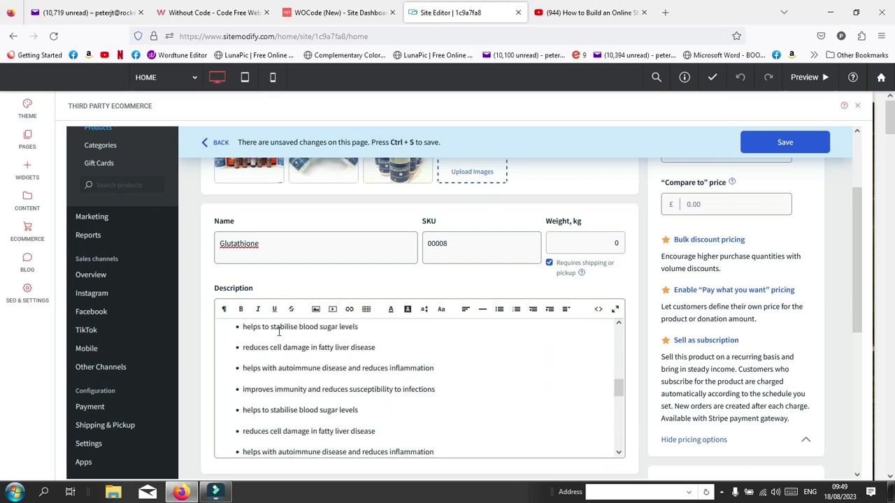
drag(271, 326, 358, 327)
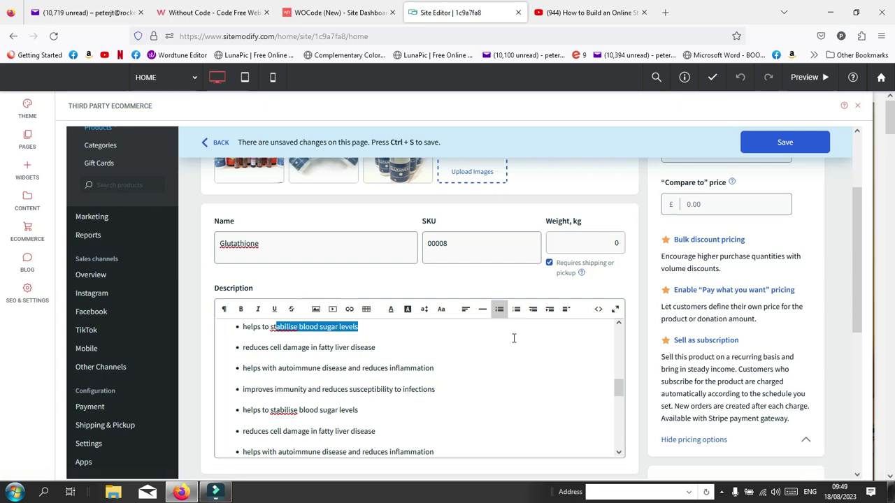
drag(618, 389, 618, 334)
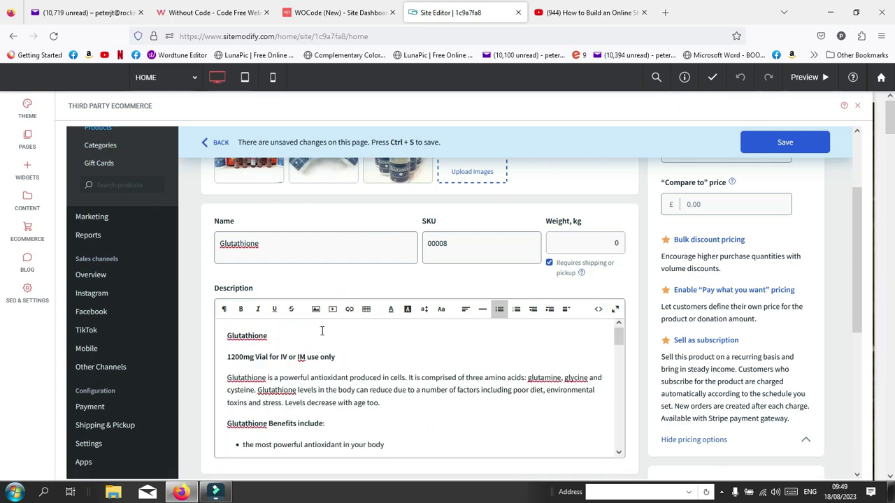
scroll(322, 331, up, 1)
scroll(329, 349, down, 2)
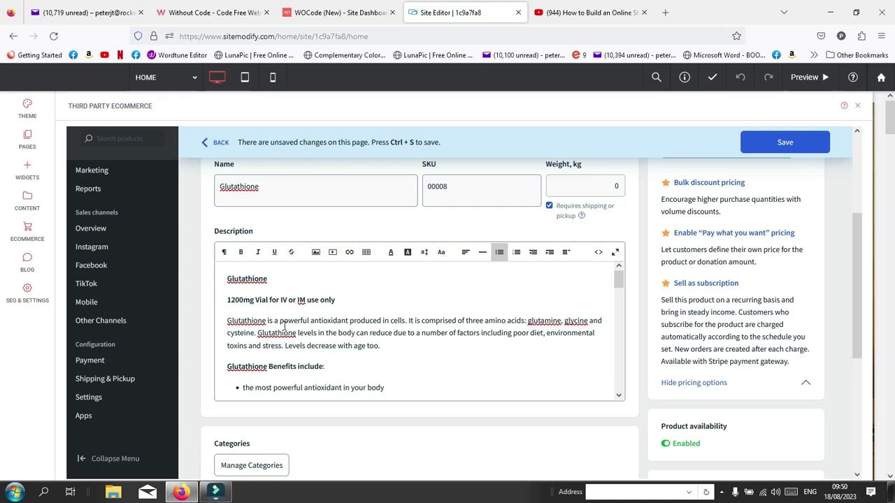
scroll(284, 326, down, 1)
scroll(347, 329, down, 2)
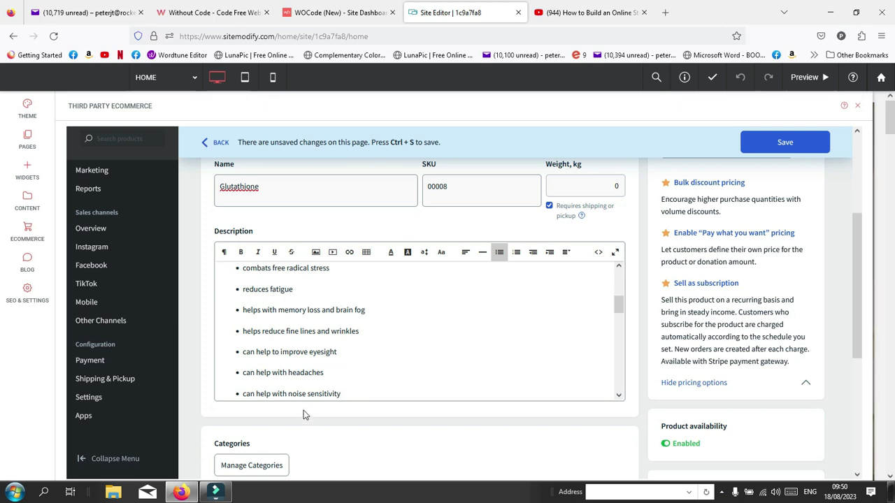
scroll(321, 401, up, 3)
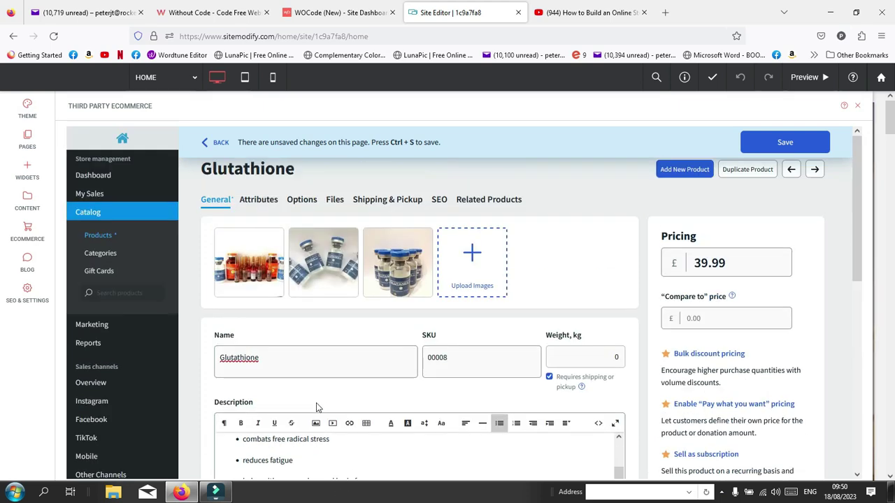
Save the Glutathione changes and go back to the Products list
click(785, 148)
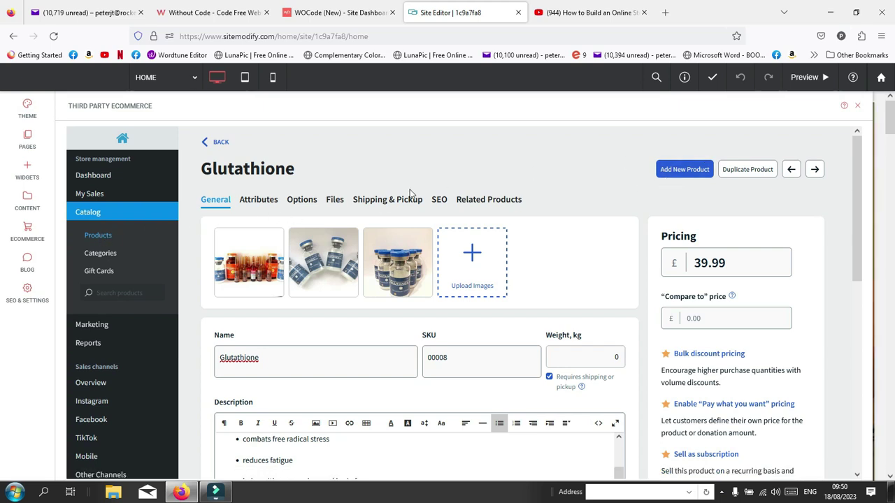
click(107, 238)
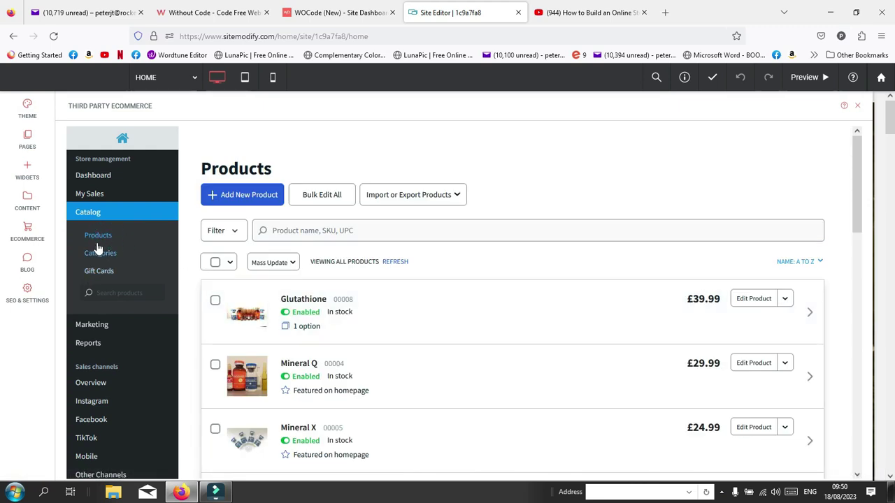
scroll(306, 315, down, 1)
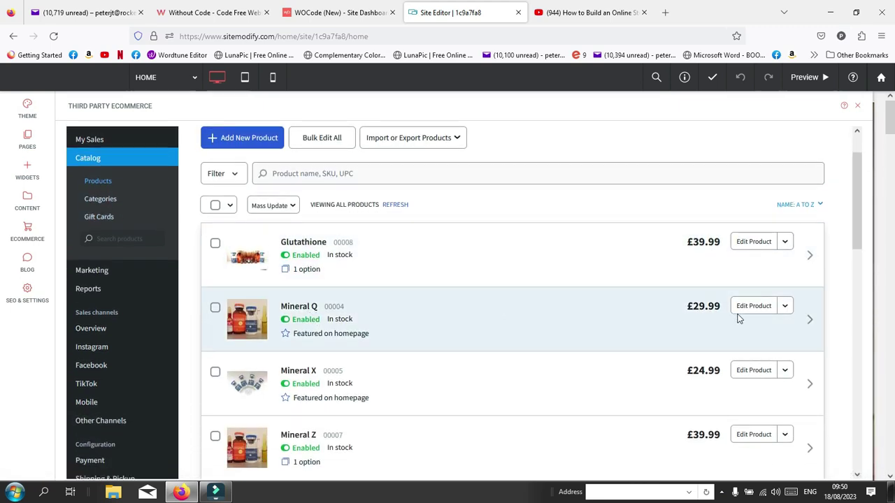
Open Mineral Q for editing and scroll down to its Vitamin Range category setting
click(740, 313)
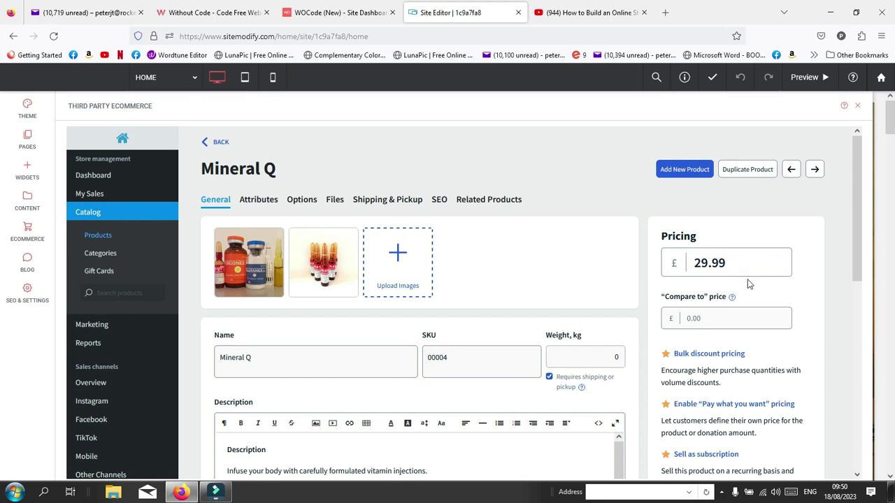
scroll(750, 285, down, 3)
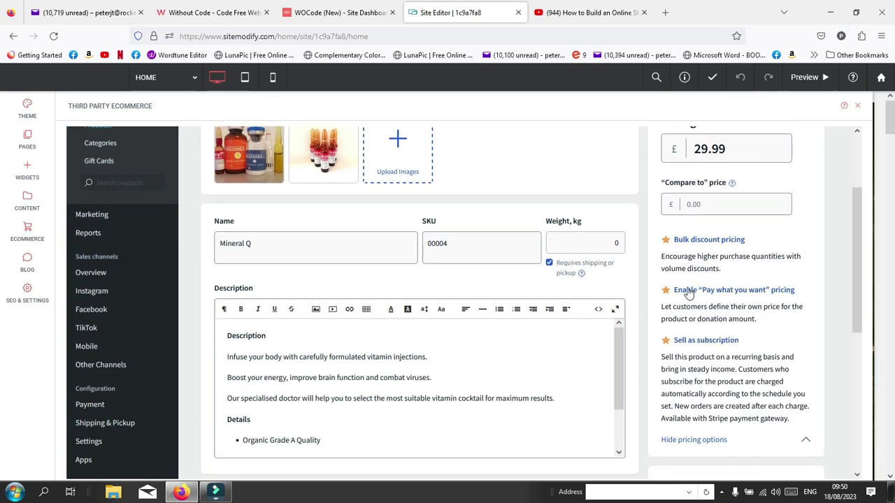
scroll(581, 294, down, 6)
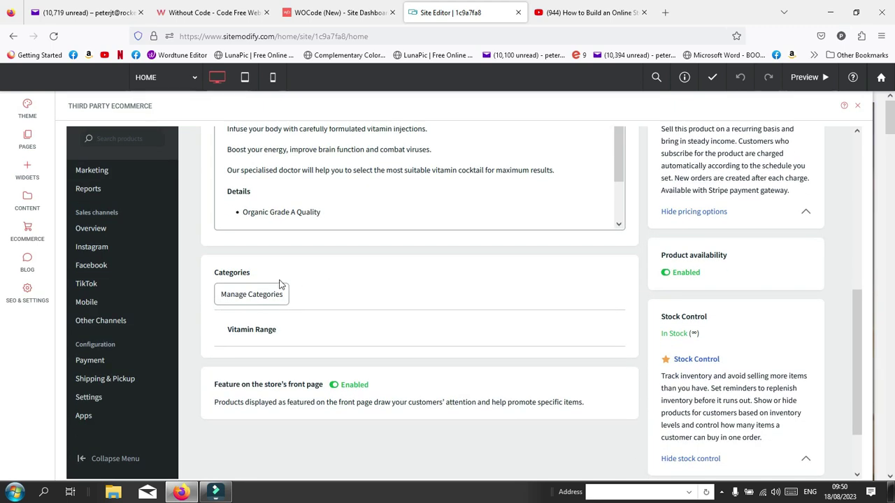
scroll(112, 234, up, 3)
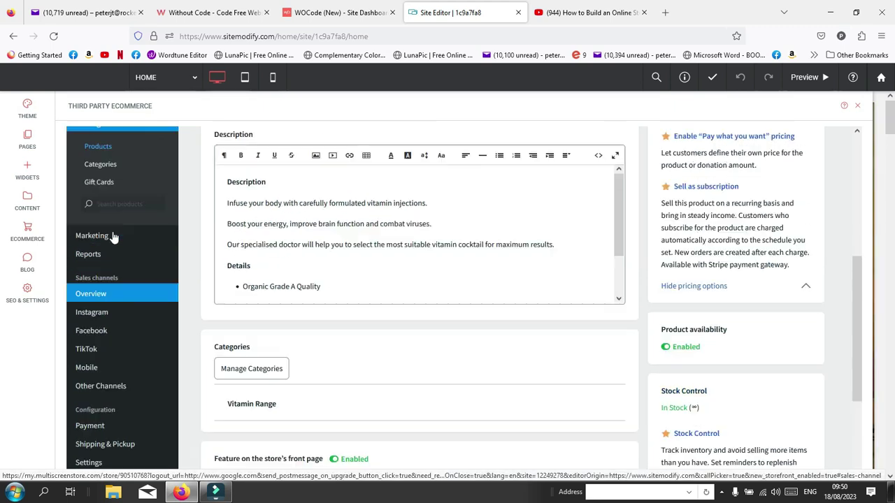
Open the Vitamin Range category under Catalog > Categories and review its name, enabled status and image
click(98, 204)
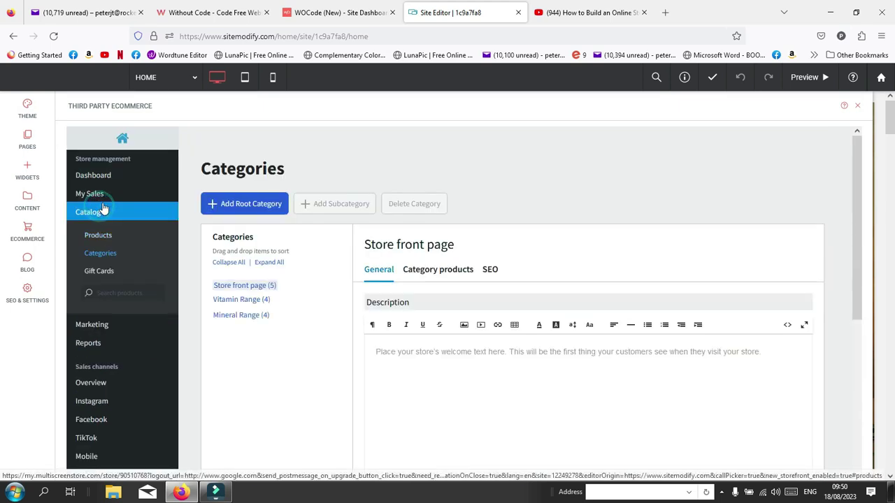
click(238, 301)
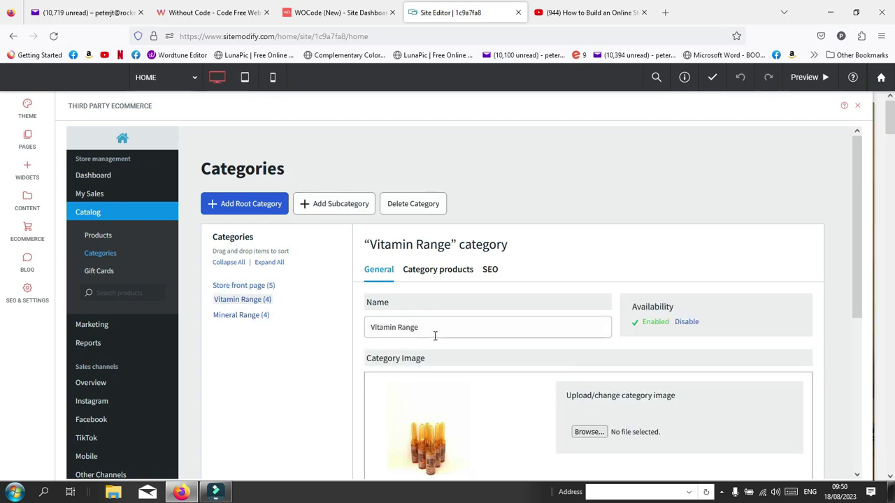
triple_click(434, 327)
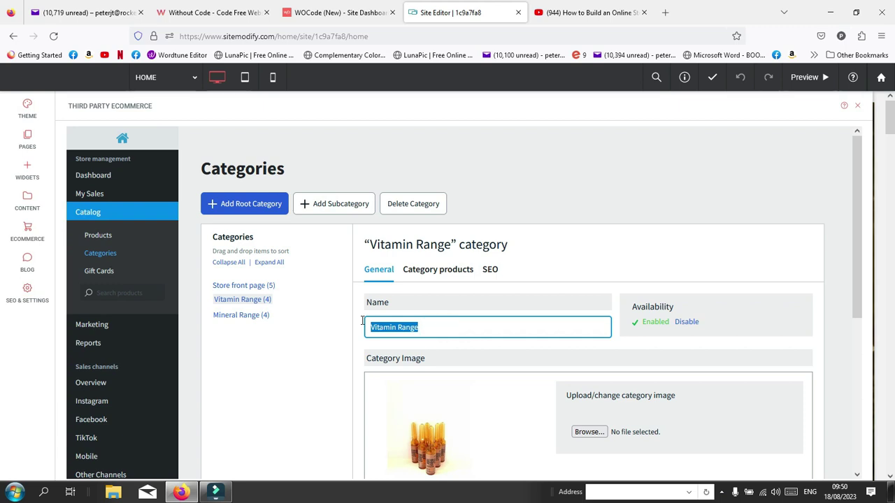
scroll(428, 322, down, 2)
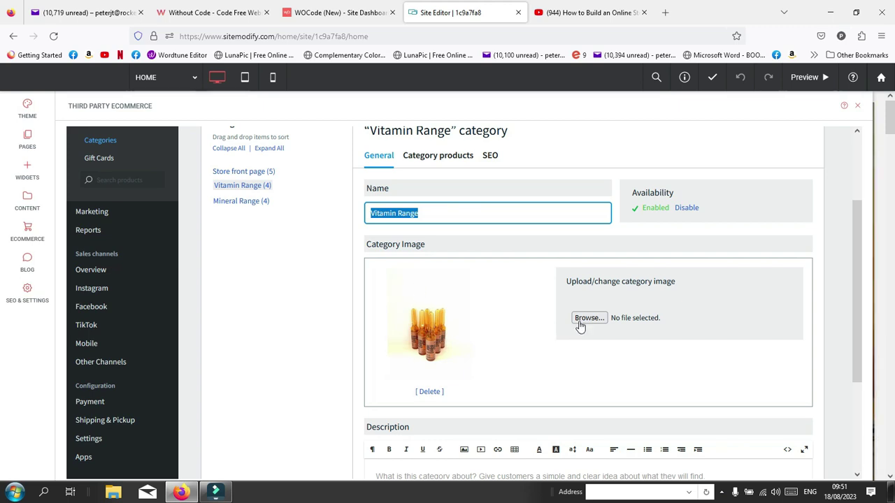
scroll(476, 292, down, 2)
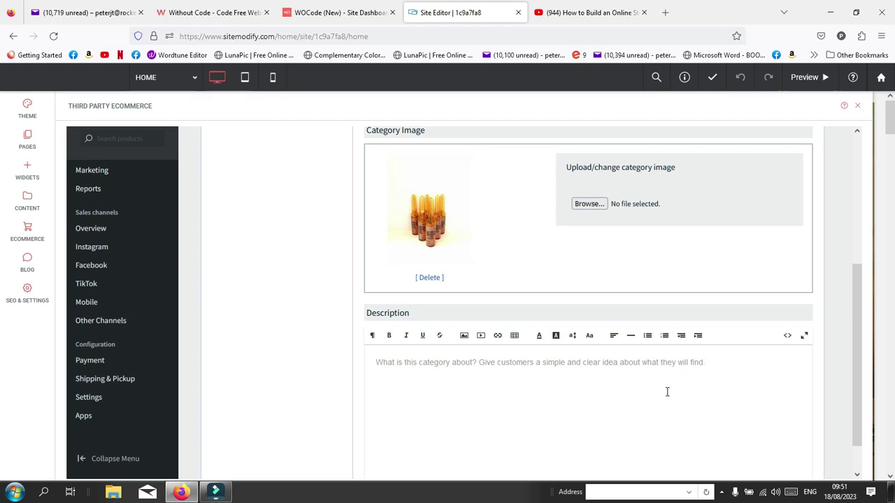
scroll(650, 398, up, 3)
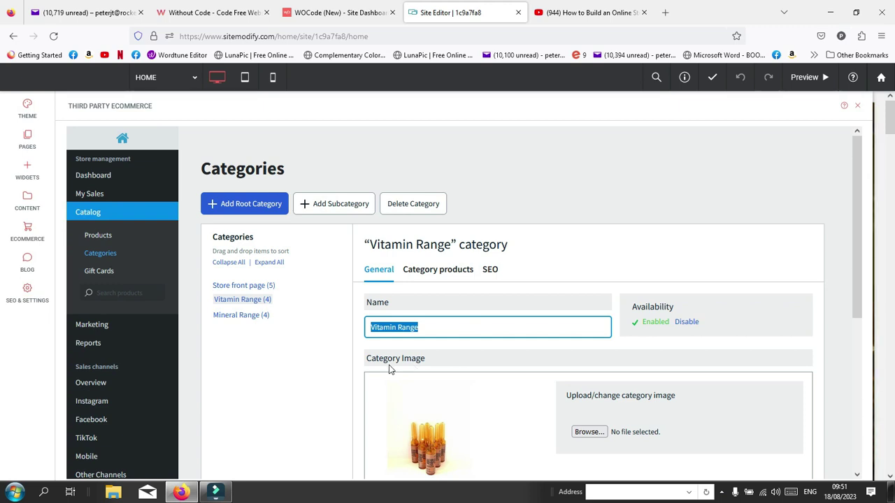
Try adding a new root category and close the 'Category limit reached' warning
click(255, 205)
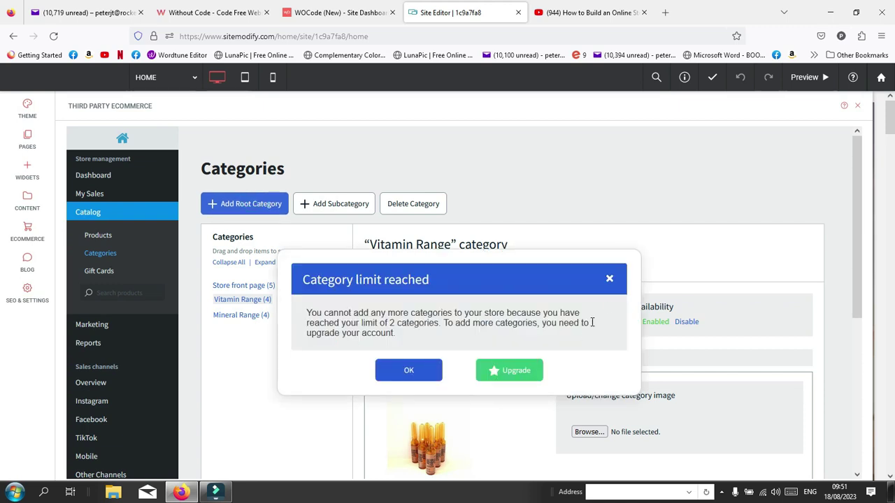
click(609, 280)
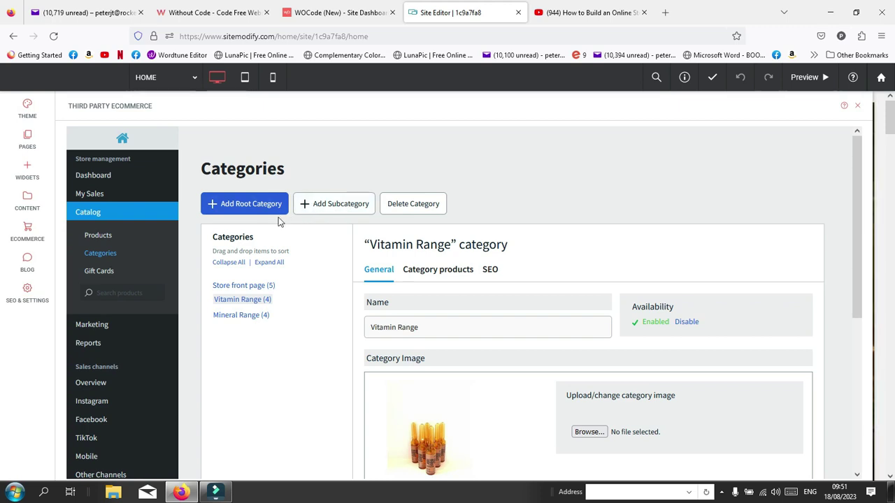
Open the Glutathione product from the Products list for editing
click(114, 236)
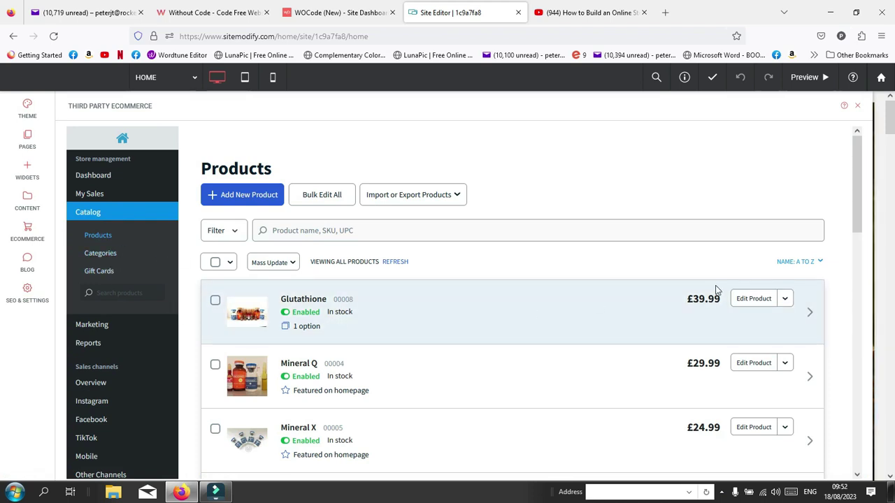
click(743, 299)
scroll(576, 294, down, 3)
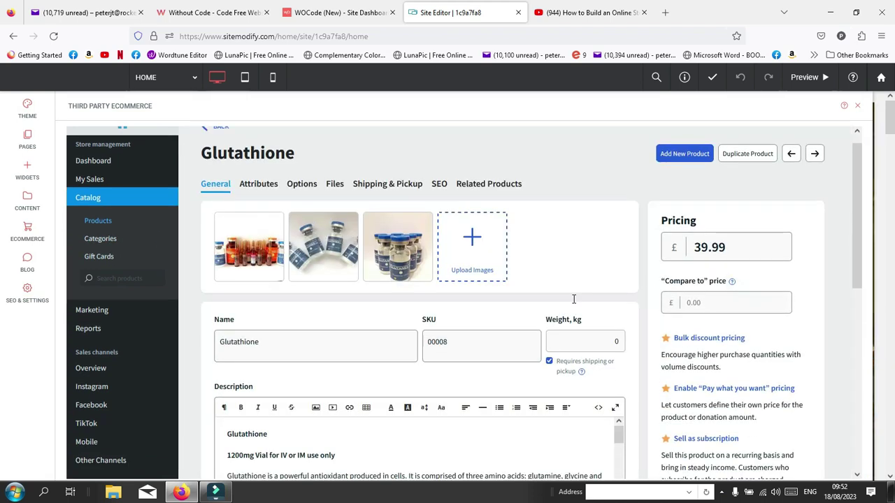
scroll(524, 297, down, 5)
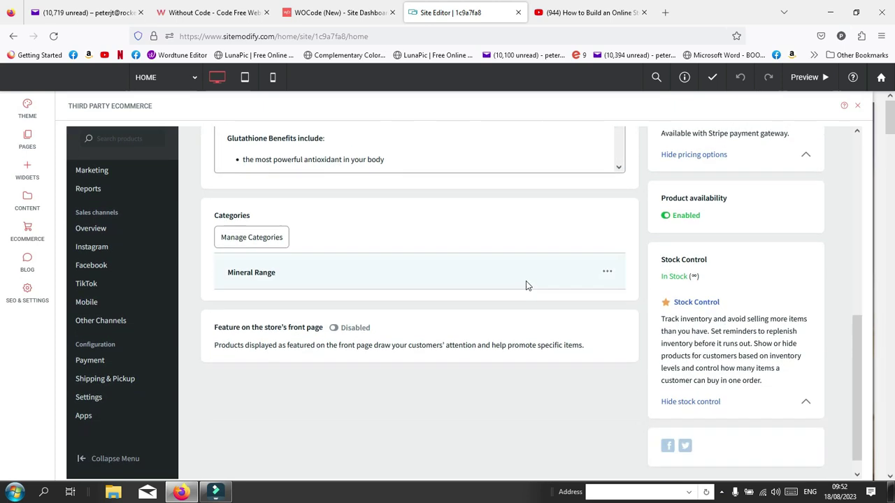
Tick Vitamin Range in Manage Categories and apply it alongside Mineral Range
click(278, 239)
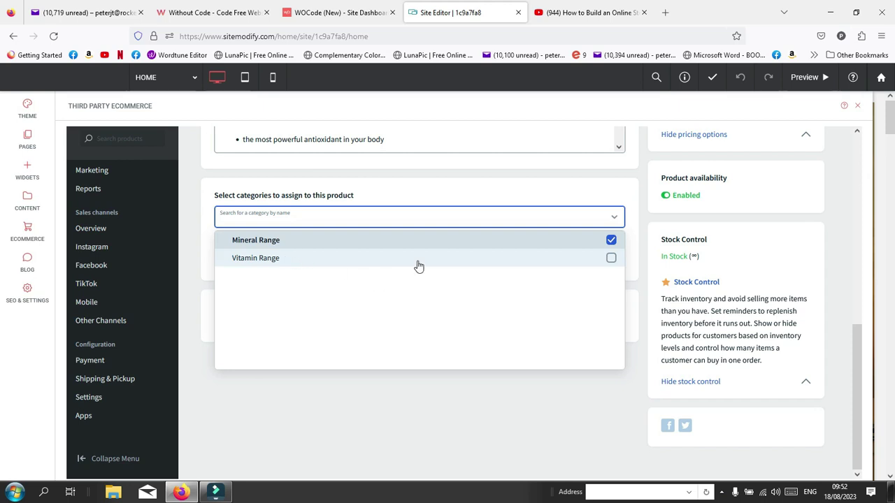
scroll(409, 272, up, 6)
scroll(408, 264, down, 3)
scroll(408, 265, down, 4)
scroll(420, 357, down, 2)
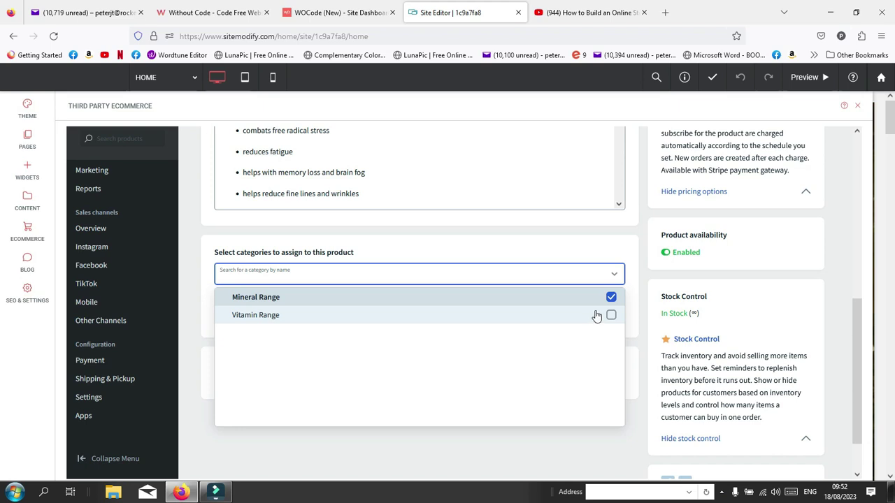
click(611, 316)
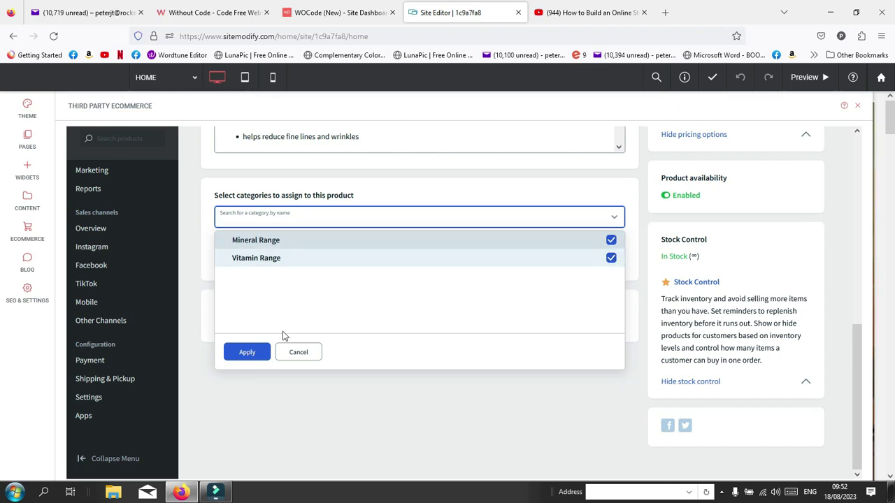
click(246, 352)
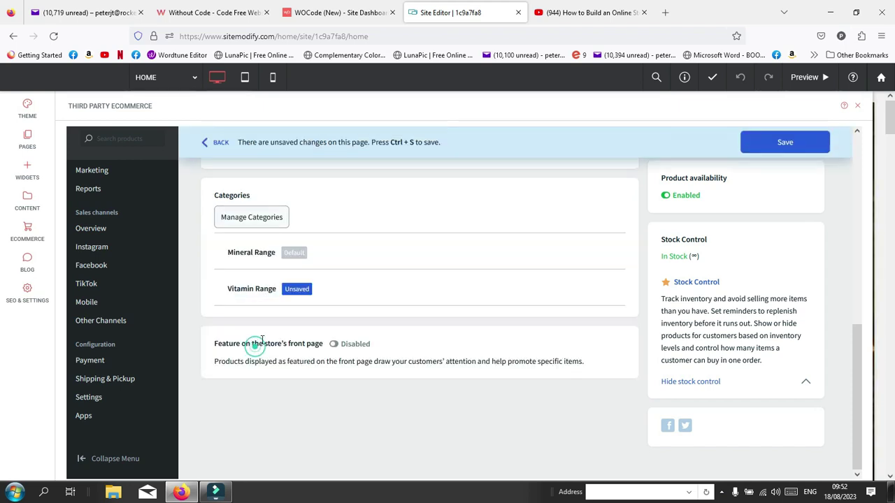
Save the Glutathione product's category changes
click(770, 143)
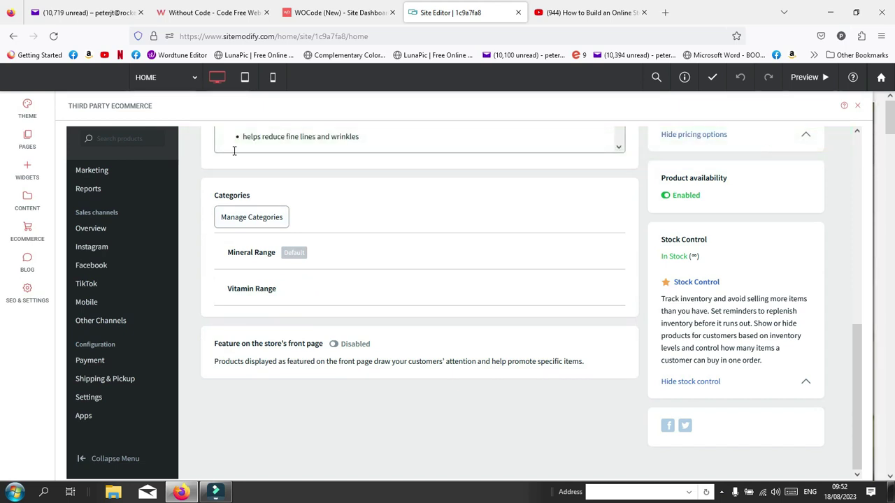
scroll(644, 225, up, 5)
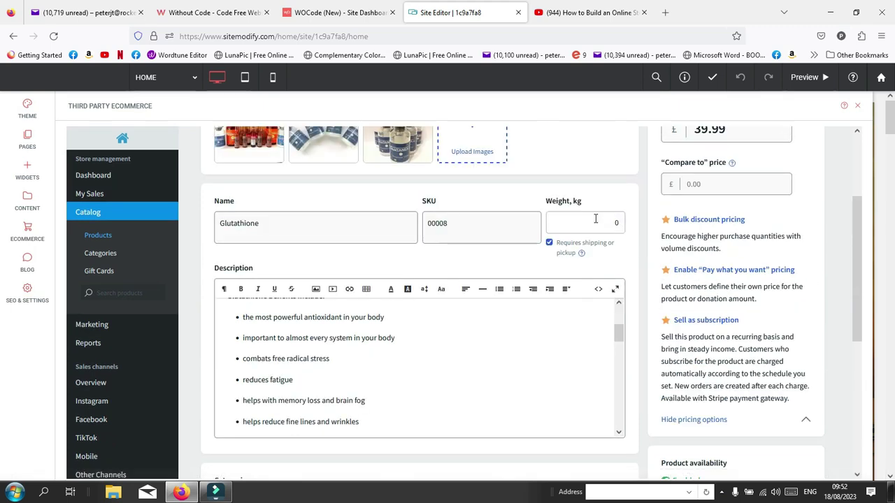
scroll(717, 202, up, 3)
Discard a started blank product, return to Products, and open Mineral X for editing
click(693, 175)
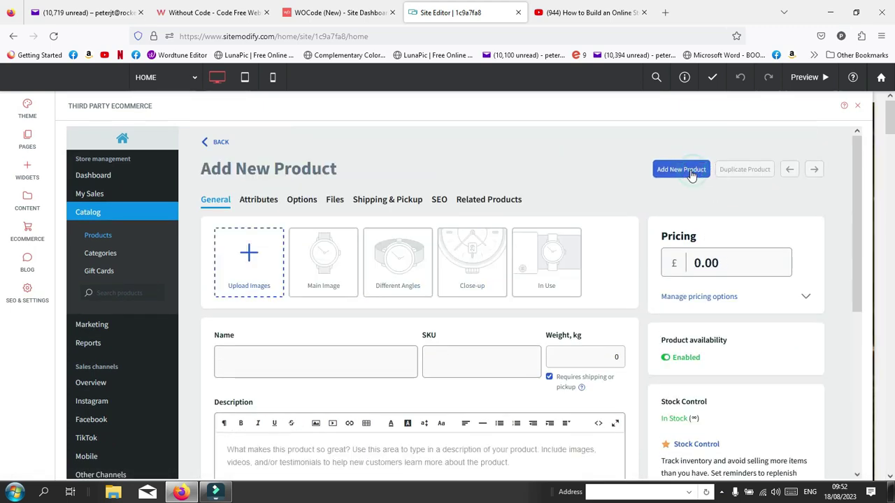
click(98, 235)
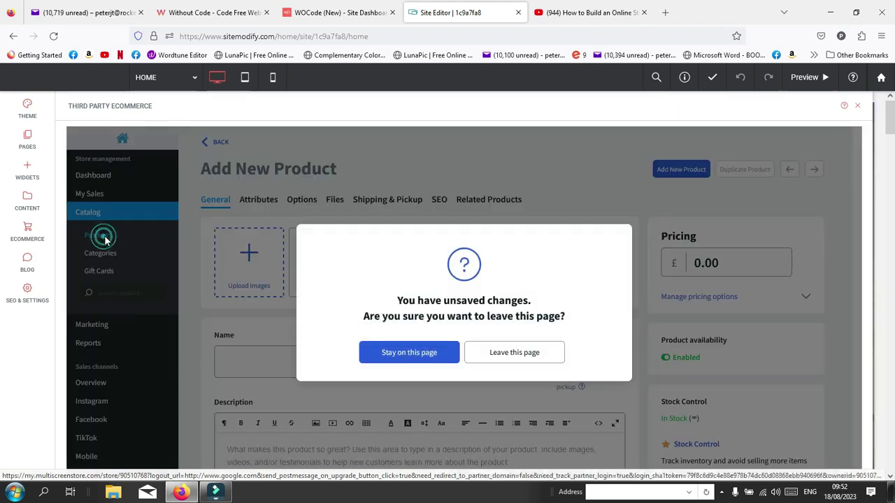
click(509, 353)
scroll(308, 326, down, 3)
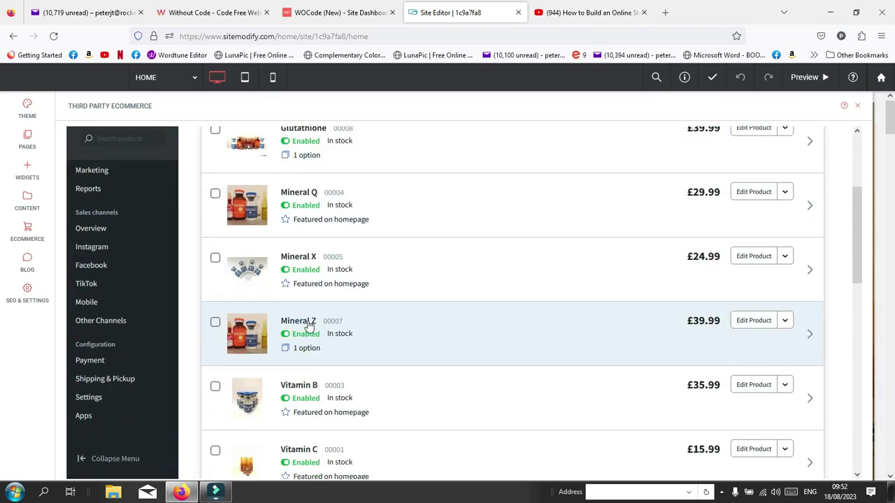
click(750, 259)
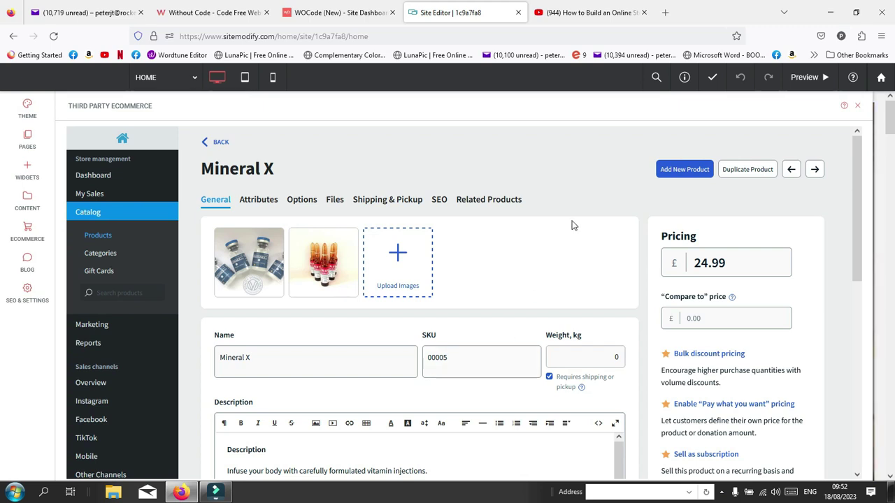
Play the Ecwid quick start tutorial on YouTube, pause at 0:21, and return to the Site Editor
click(564, 13)
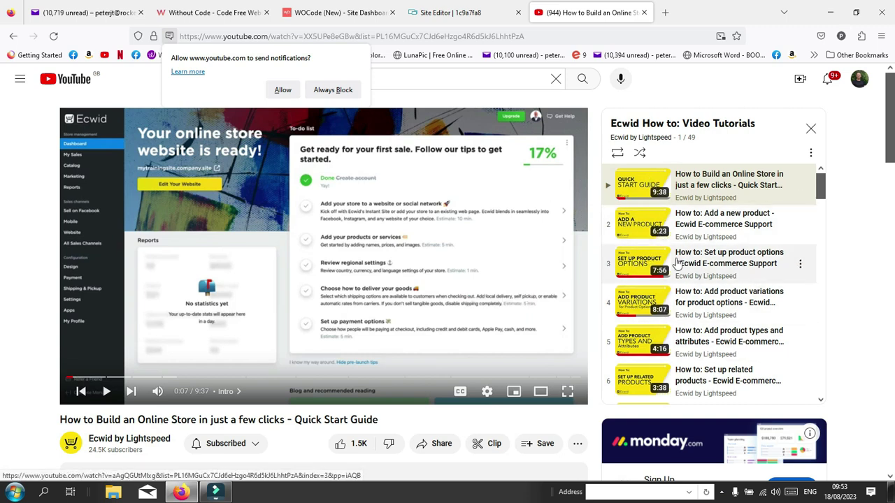
click(105, 393)
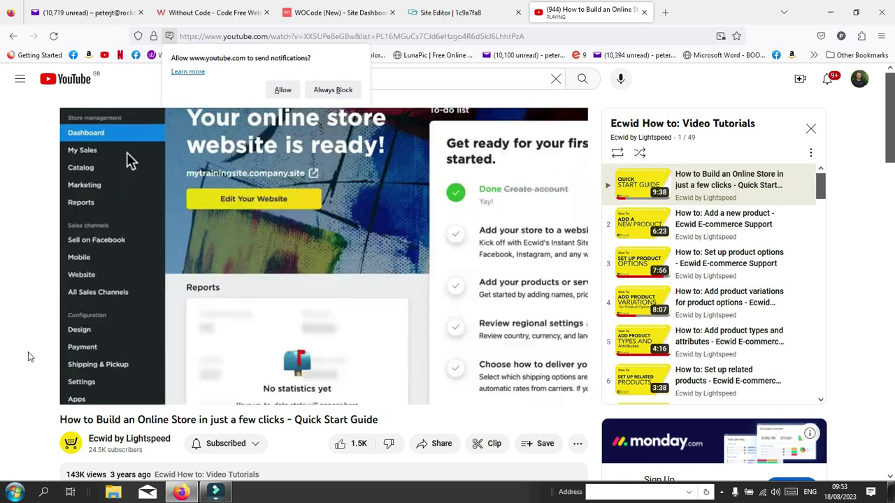
click(367, 270)
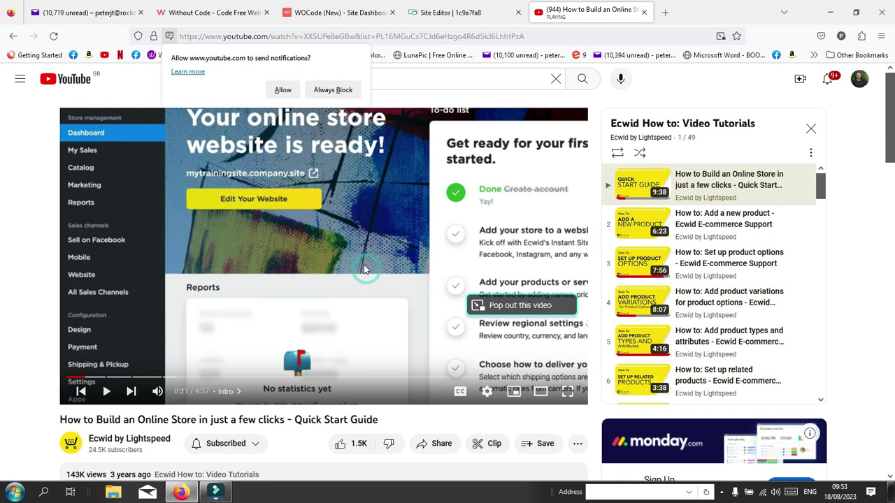
click(454, 15)
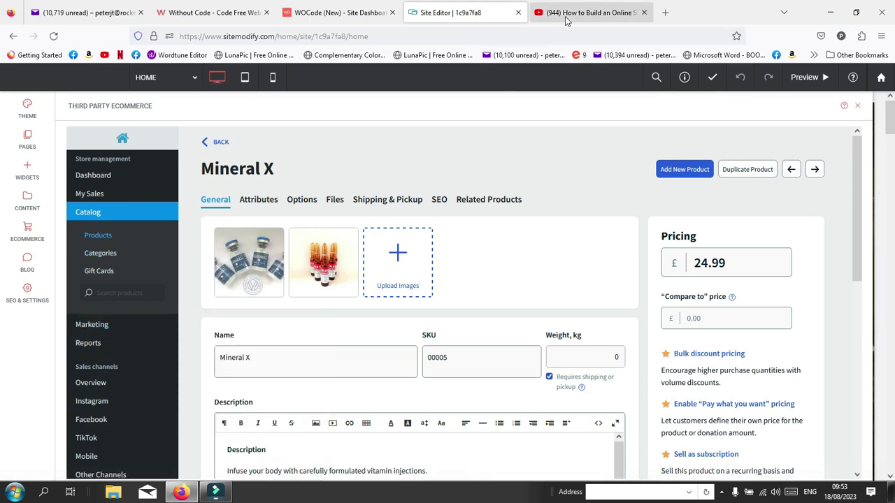
click(590, 12)
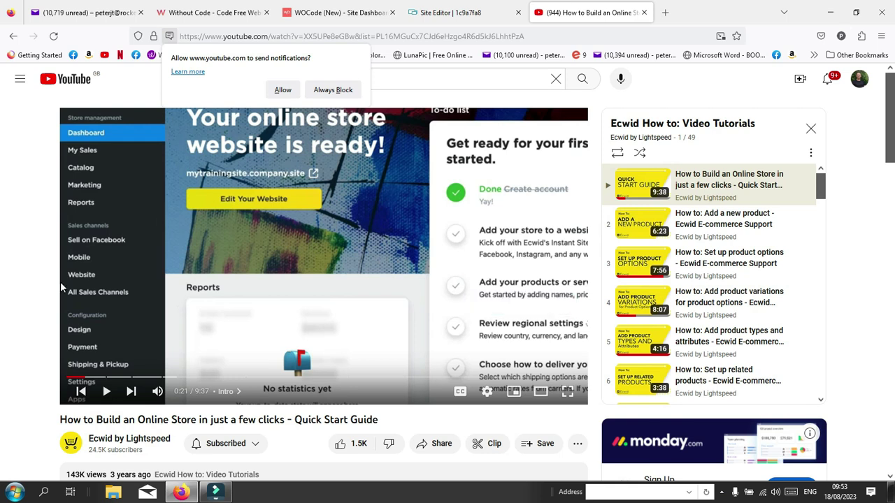
click(442, 16)
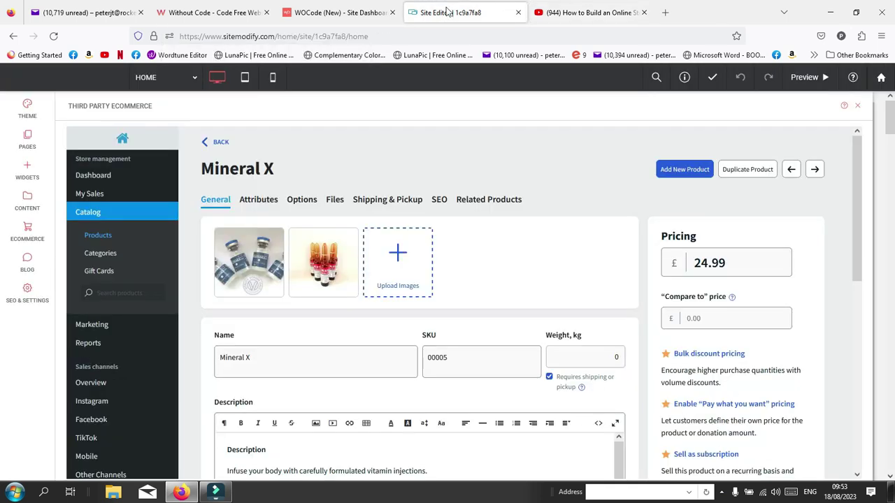
scroll(78, 345, down, 2)
scroll(77, 349, up, 2)
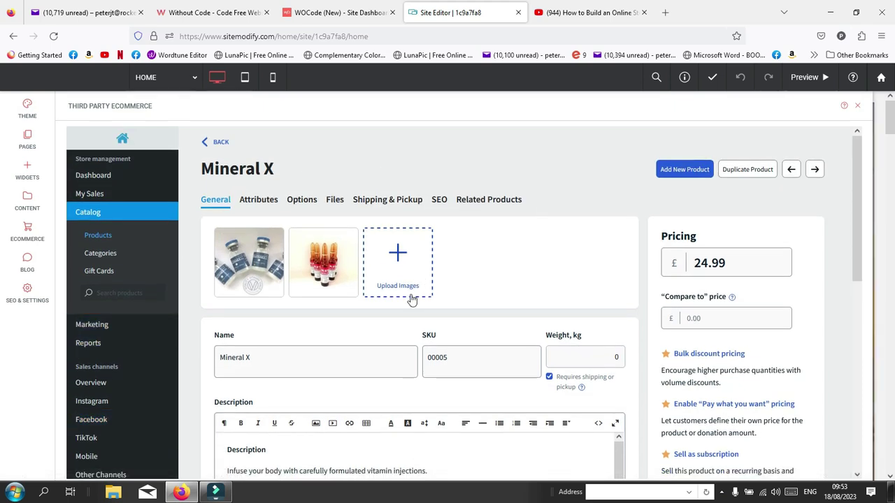
scroll(141, 362, down, 2)
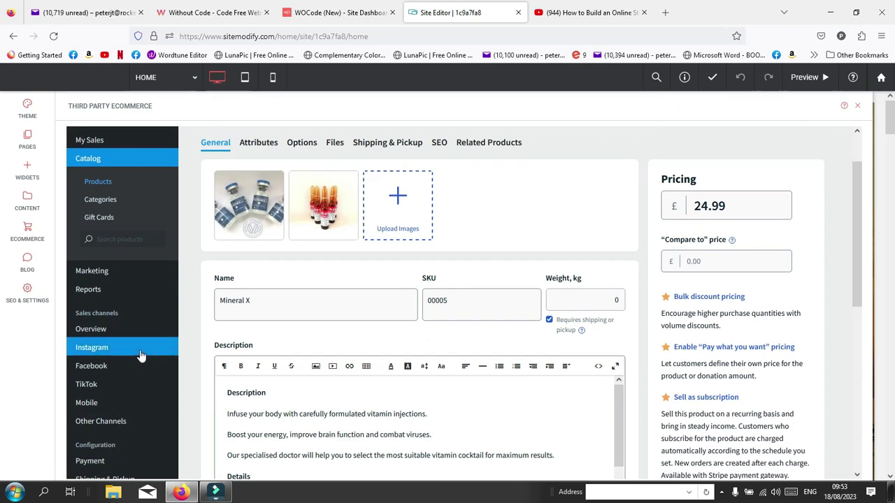
scroll(138, 390, down, 2)
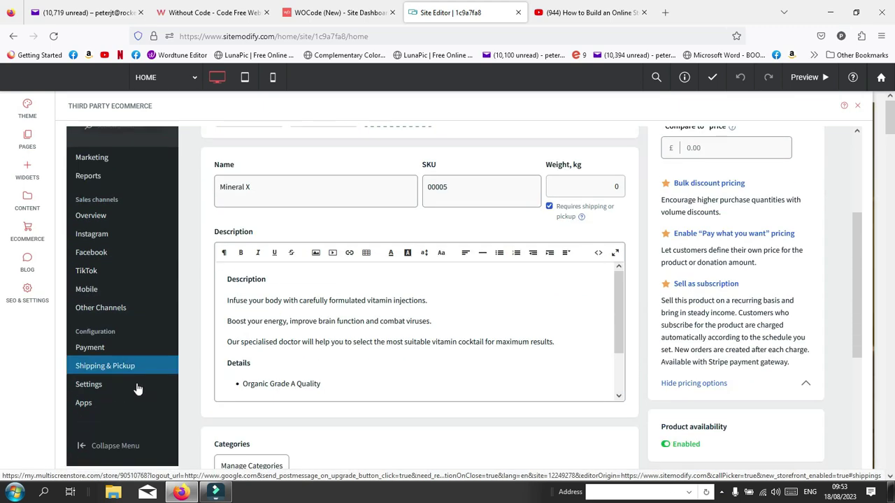
Switch to the YouTube tab with the Ecwid tutorial paused at 0:21
click(563, 14)
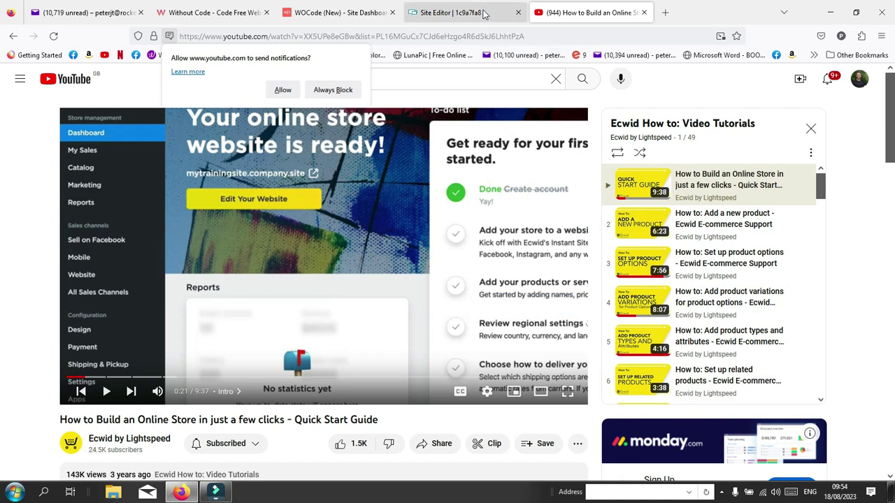
Switch back to the Site Editor tab showing the Mineral X product
click(458, 13)
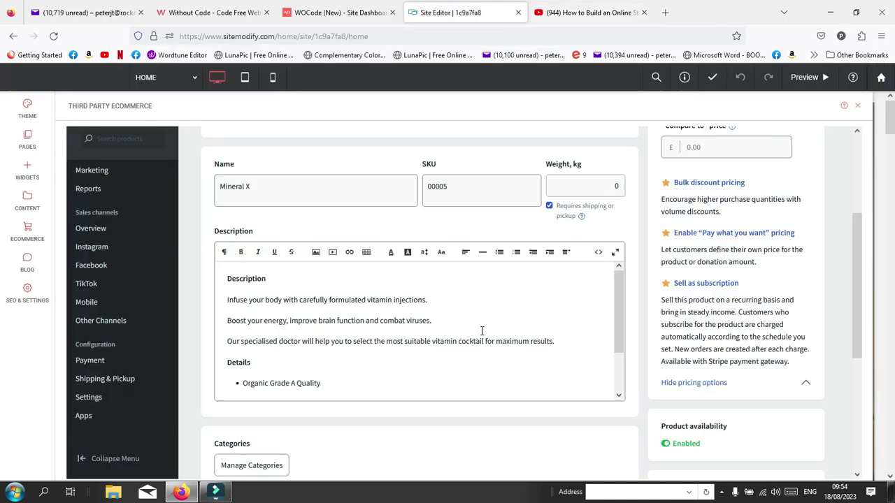